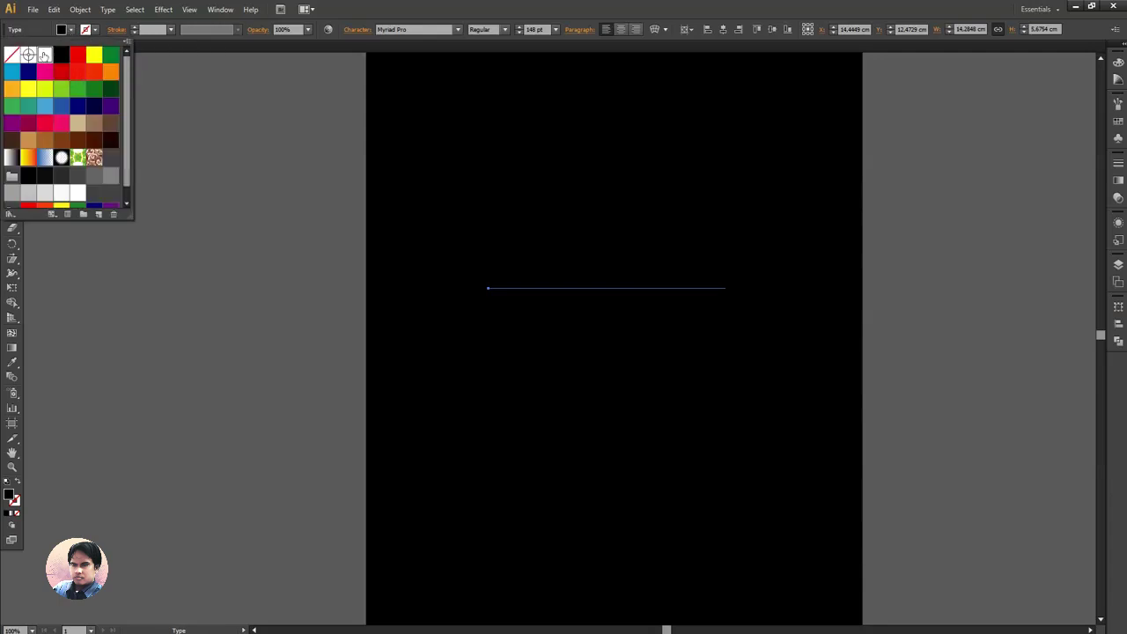
Set the BREAK text in Helvetica LT Std Black with a white fill
type("Helvetica LT Std")
key("Return")
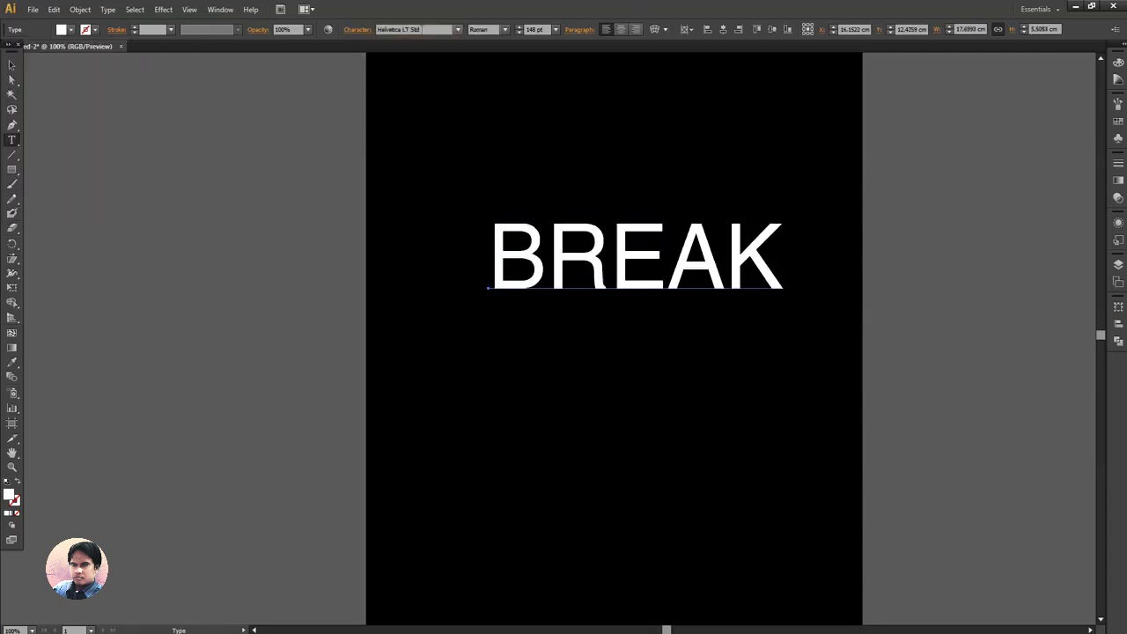
left_click_drag(605, 256, 554, 267)
left_click(505, 31)
left_click(493, 216)
left_click_drag(701, 280, 680, 281)
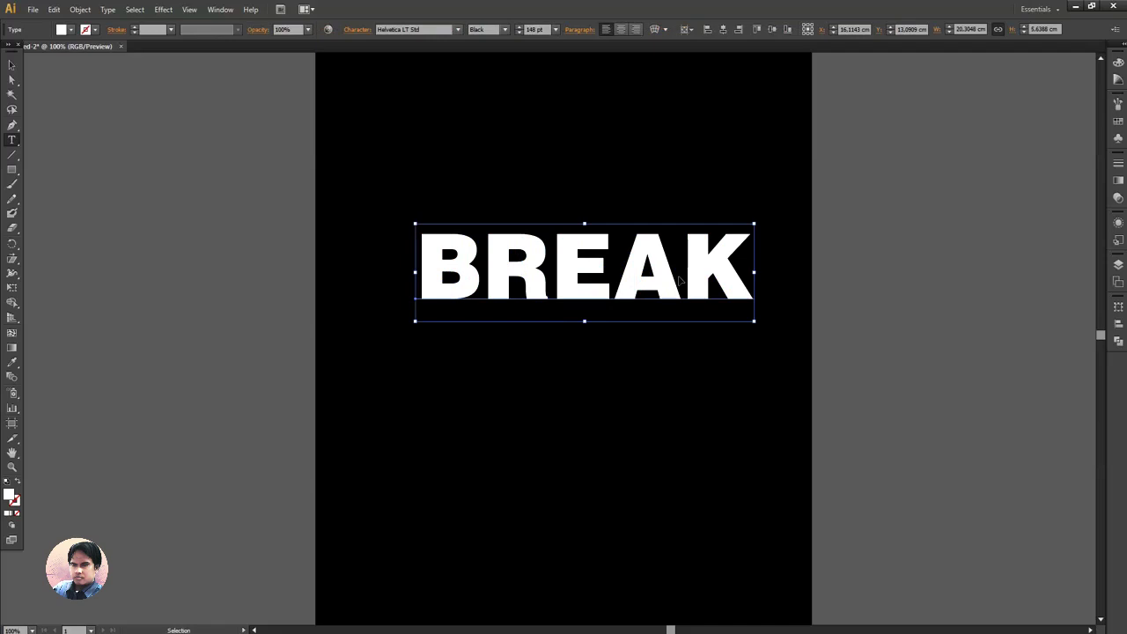
Tighten the tracking of the BREAK text to -122
key("ctrl+t")
left_click(1084, 136)
left_click(1098, 148)
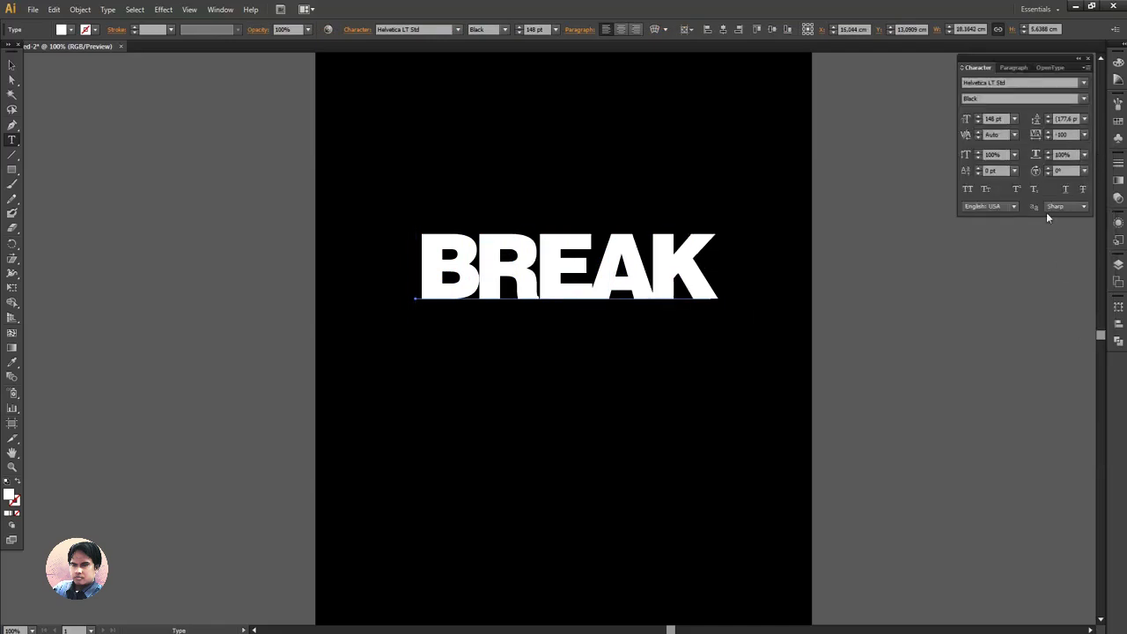
key("z")
left_click(611, 295)
scroll(1068, 137, "down", 1)
key("Down")
key("Down")
key("Down")
key("Down")
key("Down")
key("Down")
key("Down")
key("Down")
key("Down")
key("Down")
key("Down")
key("Down")
key("Down")
key("Down")
key("Down")
key("Down")
key("Down")
key("Down")
key("Down")
key("Down")
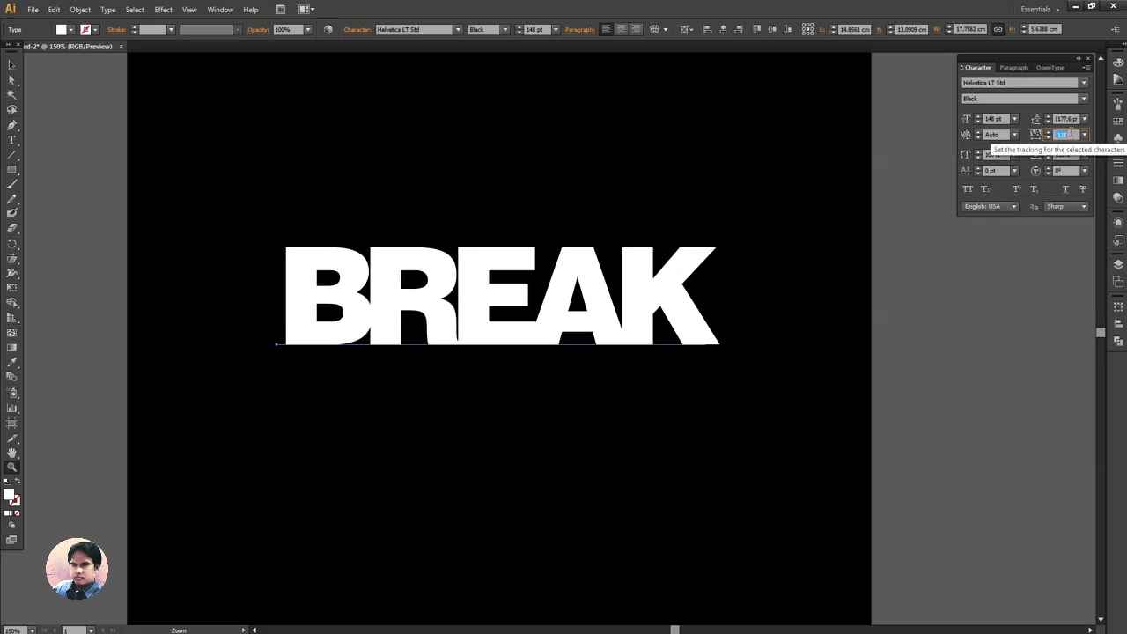
Duplicate the BREAK text directly below itself and change the copy's wording to POINT
key("ctrl+shift+a")
left_click_drag(729, 415, 777, 339)
left_click_drag(659, 256, 658, 355)
key("t")
left_click(591, 335)
key("ctrl+a")
type("POINT")
Loosen the tracking of the letters I and N in the word POINT
left_click_drag(496, 332, 600, 337)
left_click(1075, 134)
key("Up")
key("Up")
key("Up")
key("Up")
key("Up")
key("Up")
key("Up")
key("Up")
key("Up")
key("Up")
key("Up")
key("Up")
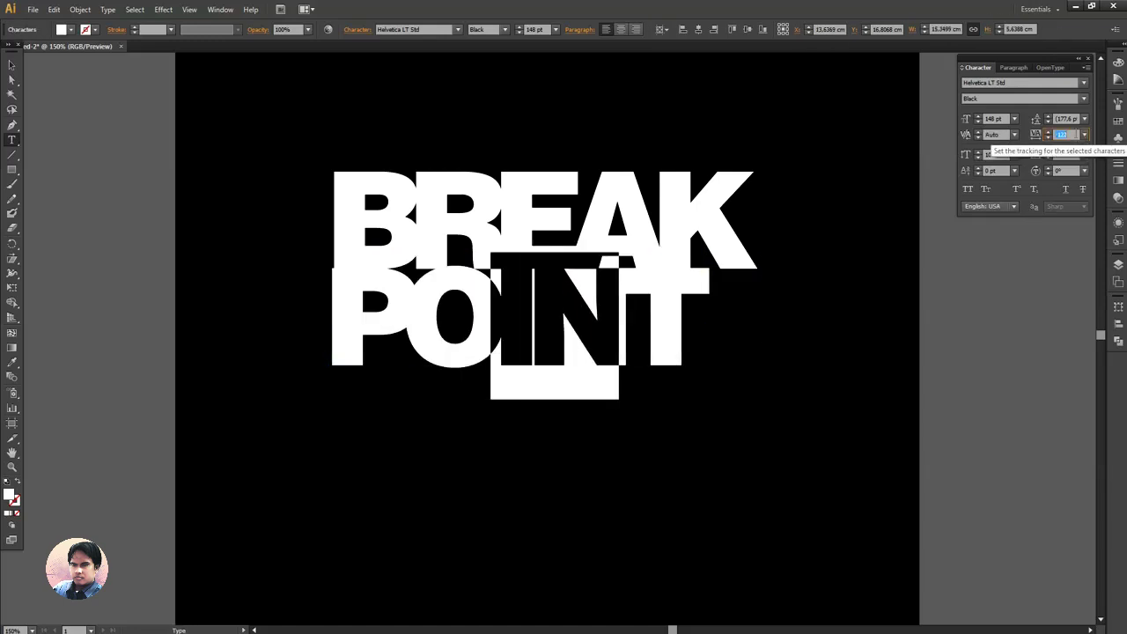
Center-align the paragraphs of BREAK and POINT and align both words on their horizontal centers
left_click(910, 406, "ctrl")
left_click(611, 323, "ctrl")
left_click_drag(611, 323, 614, 323)
key("ctrl+a")
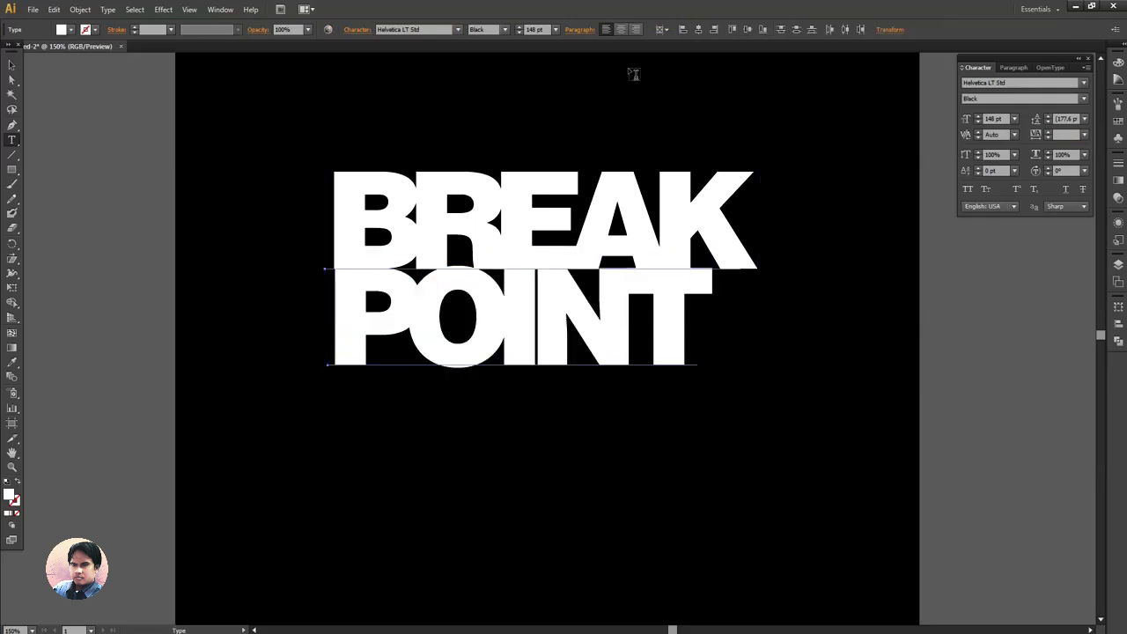
left_click(621, 30)
left_click(699, 30)
left_click(636, 208, "ctrl+shift")
left_click(633, 209, "ctrl+shift")
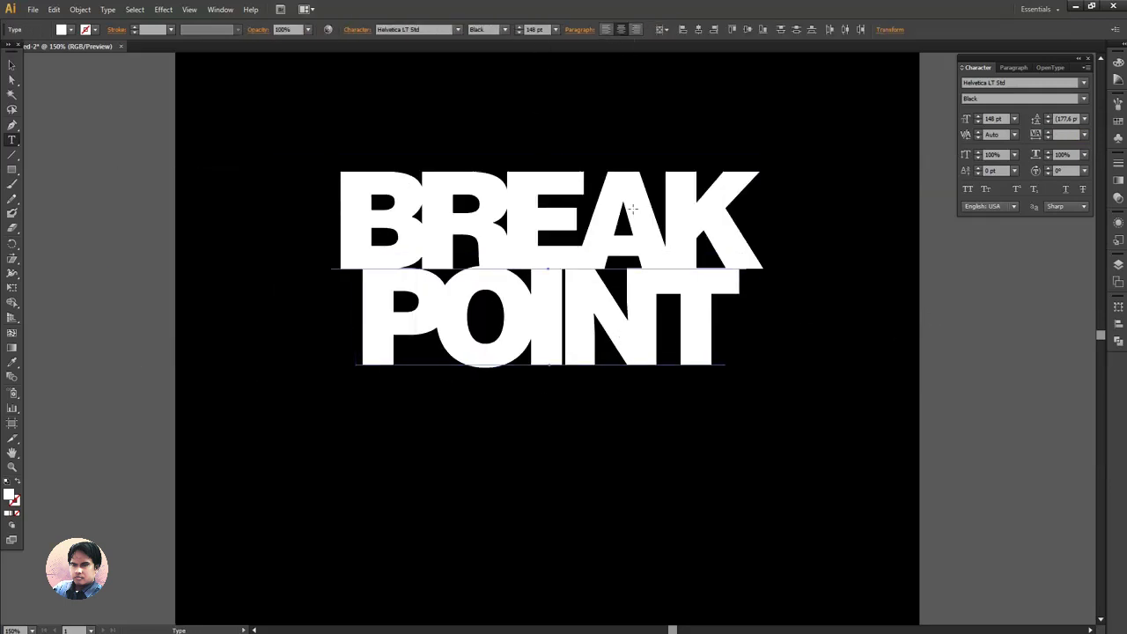
Convert both words to outlines and enlarge them to about 20.5 cm wide, centered horizontally on the artboard
key("ctrl+e")
key("Return")
left_click_drag(762, 377, 851, 438)
left_click(498, 29)
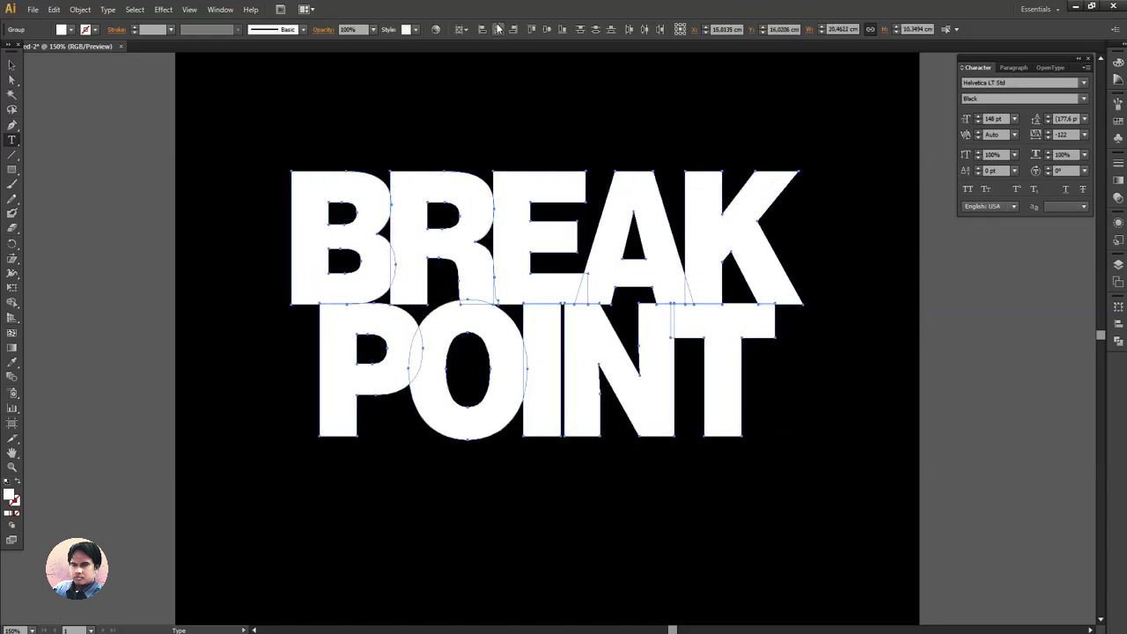
left_click(924, 356)
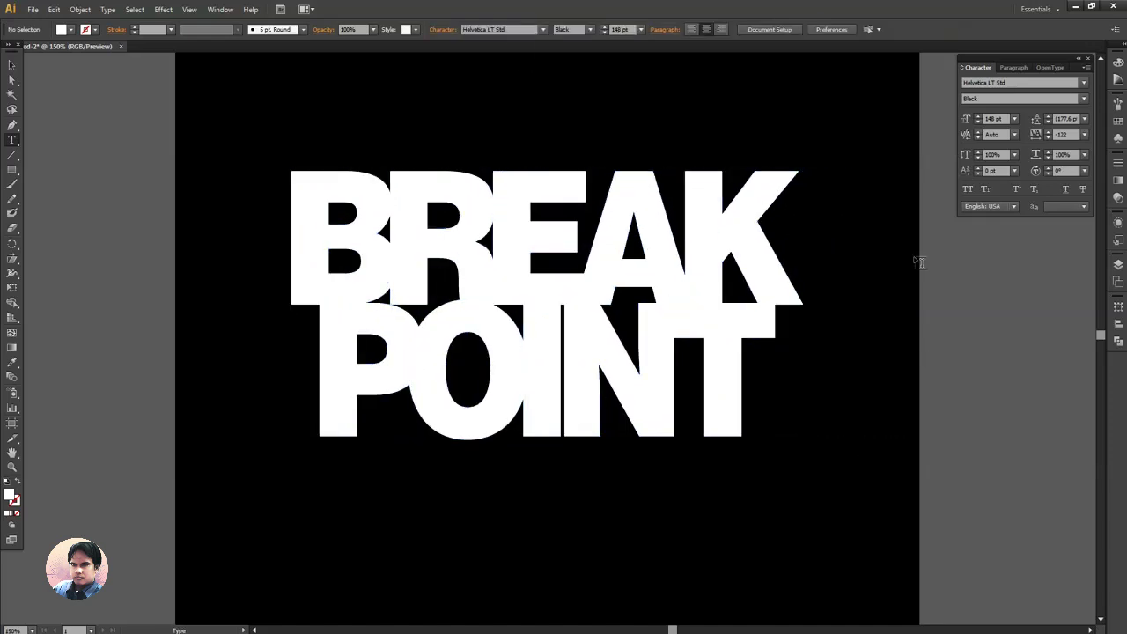
Fill the outlined BREAK POINT lettering with the medium blue swatch
left_click_drag(111, 138, 797, 426)
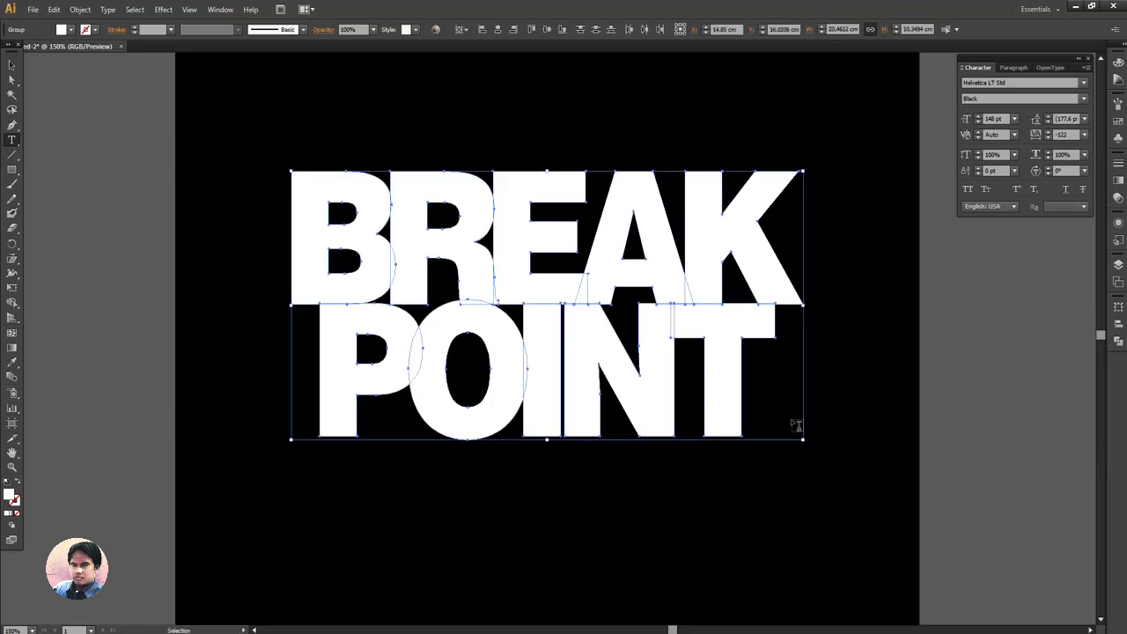
left_click(69, 30)
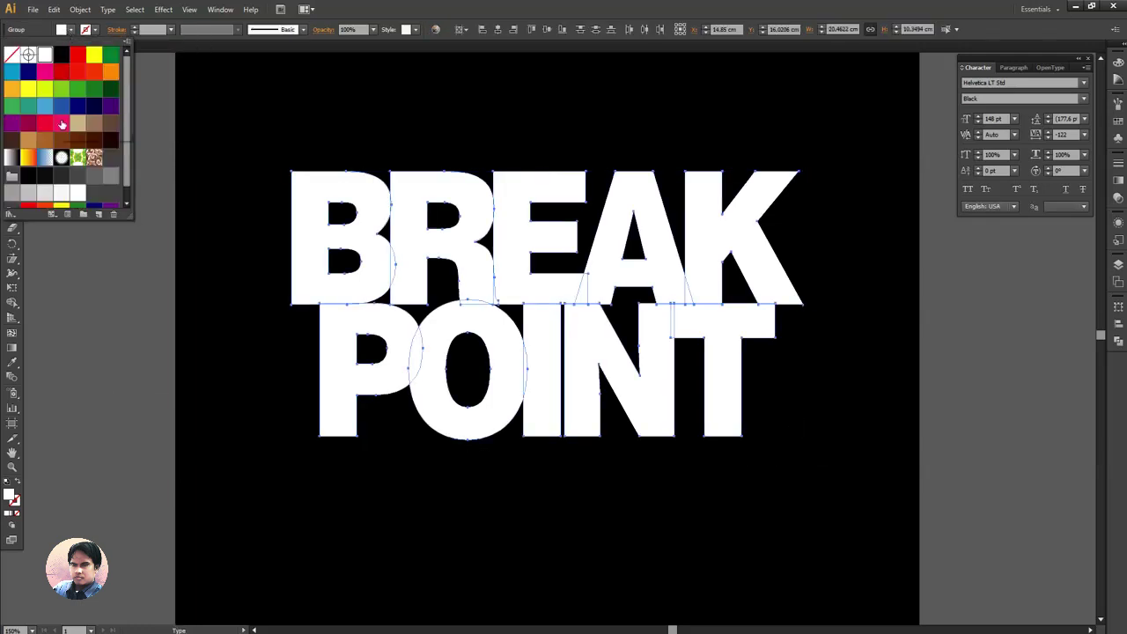
left_click(61, 108)
left_click(1032, 363, "ctrl")
Unite all the blue BREAK POINT letters into one shape with Pathfinder
left_click_drag(156, 178, 768, 376)
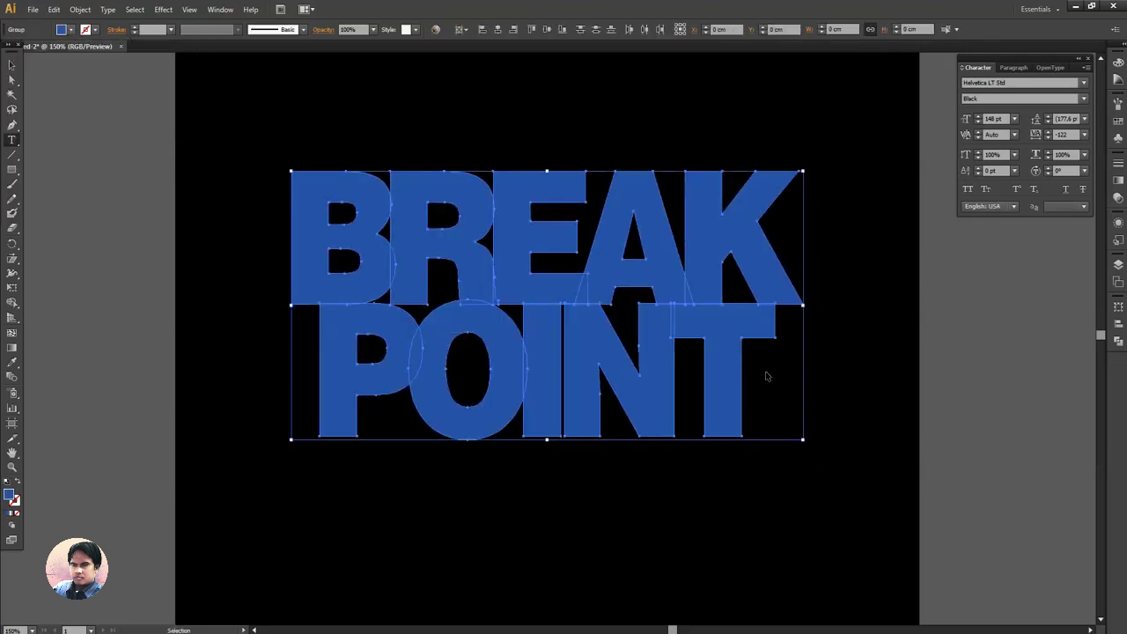
key("ctrl+shift+F9")
left_click(981, 327)
left_click(889, 387, "ctrl")
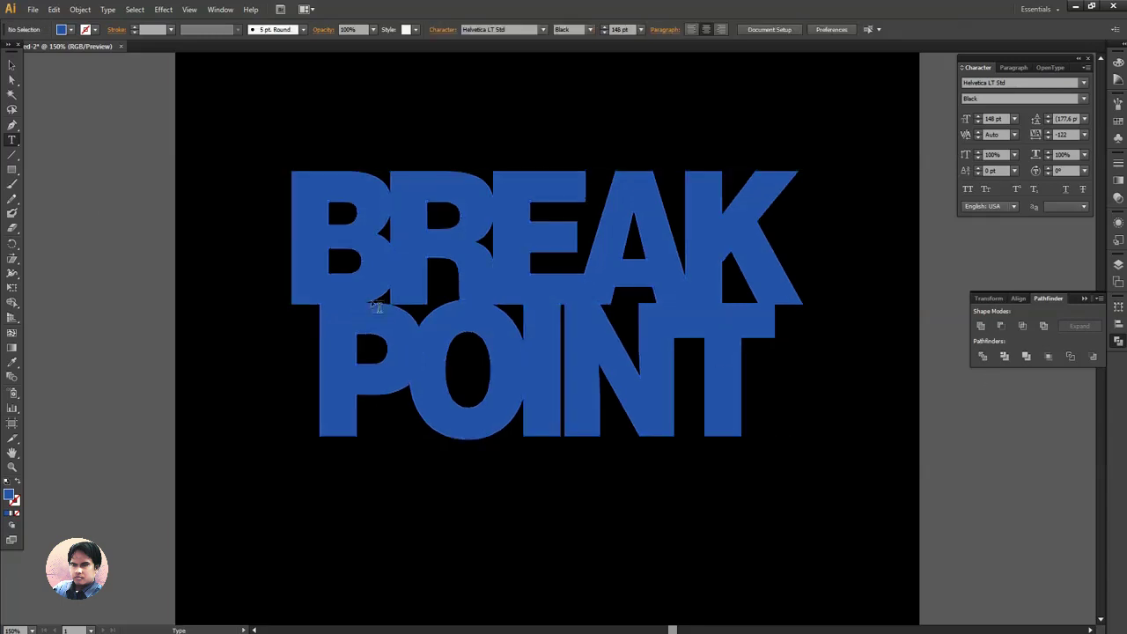
Draw a horizontal line about 21.7 cm long across the lower part of BREAK with a 2 pt white stroke
left_click(11, 154)
left_click_drag(274, 269, 817, 270)
left_click(94, 30)
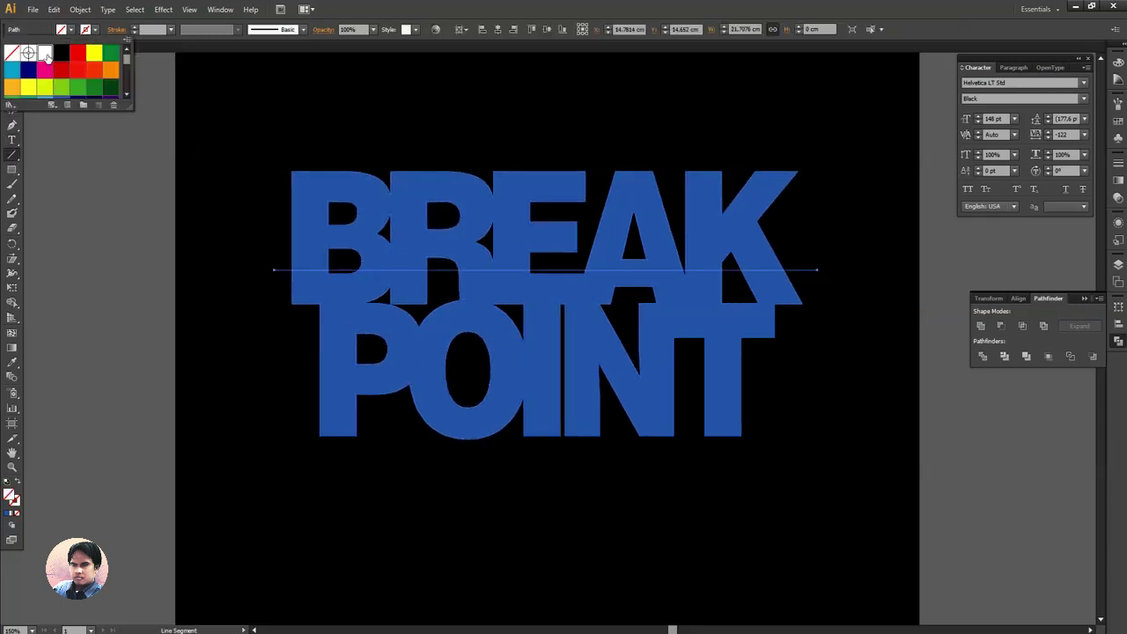
left_click(47, 55)
left_click(172, 29)
left_click(180, 99)
Copy the white line a short distance below itself and repeat the copy down to the middle of POINT
left_click(449, 292)
left_click(590, 357)
key("z")
left_click_drag(700, 227, 692, 256)
left_click(605, 325, "alt")
left_click(604, 327, "alt")
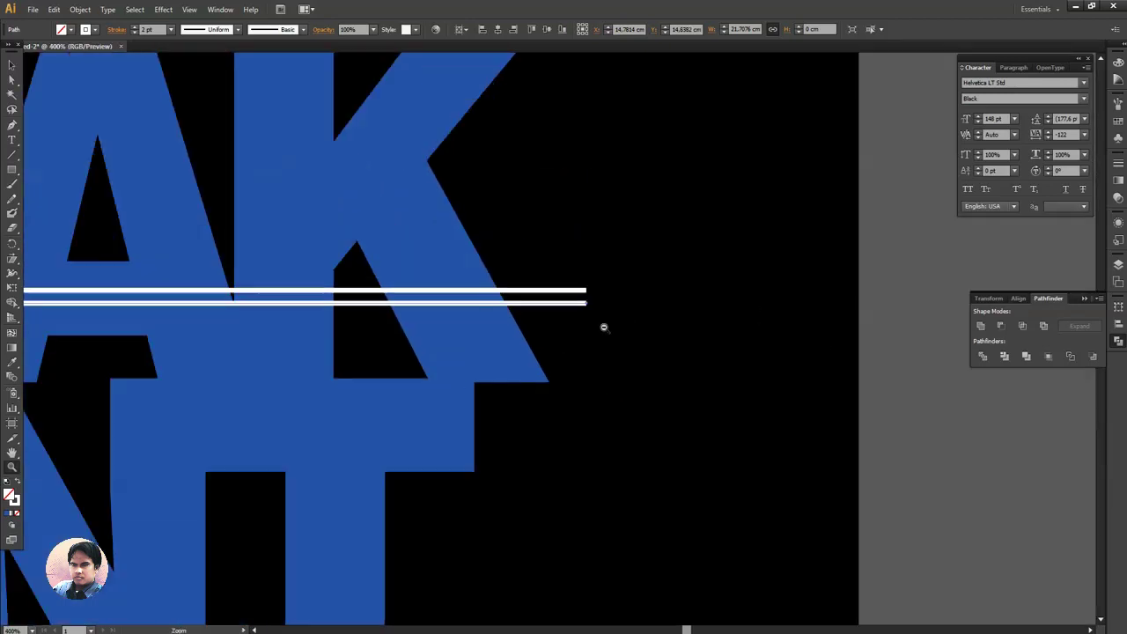
key("ctrl+minus")
key("ctrl+minus")
key("ctrl+minus")
key("ctrl+d")
key("ctrl+d")
key("ctrl+d")
key("ctrl+d")
key("ctrl+d")
key("ctrl+d")
key("ctrl+d")
key("ctrl+d")
key("ctrl+d")
key("ctrl+d")
key("ctrl+d")
key("ctrl+d")
key("ctrl+d")
key("ctrl+d")
key("ctrl+d")
key("ctrl+d")
key("ctrl+d")
key("ctrl+d")
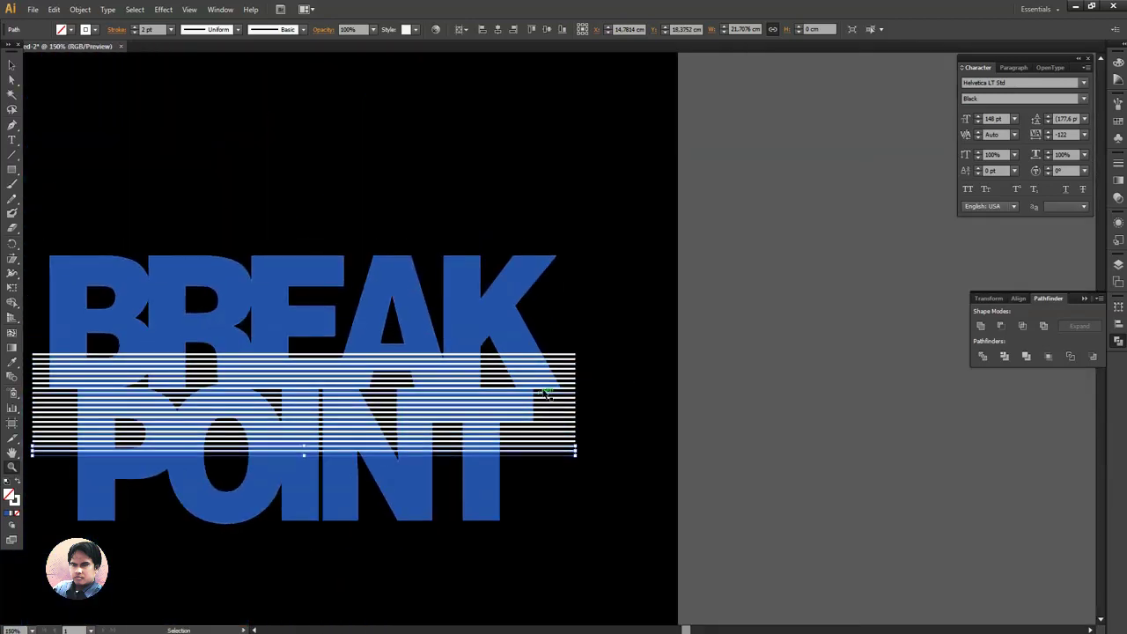
key("ctrl+d")
key("ctrl+d")
Select all the white lines and expand their strokes into filled shapes
left_click_drag(577, 362, 626, 504)
key("ctrl+z")
left_click_drag(760, 536, 572, 338)
key("alt+o")
key("x")
key("Return")
Center the group of white stripes horizontally on the lettering and nudge it slightly upward
left_click_drag(410, 374, 577, 373)
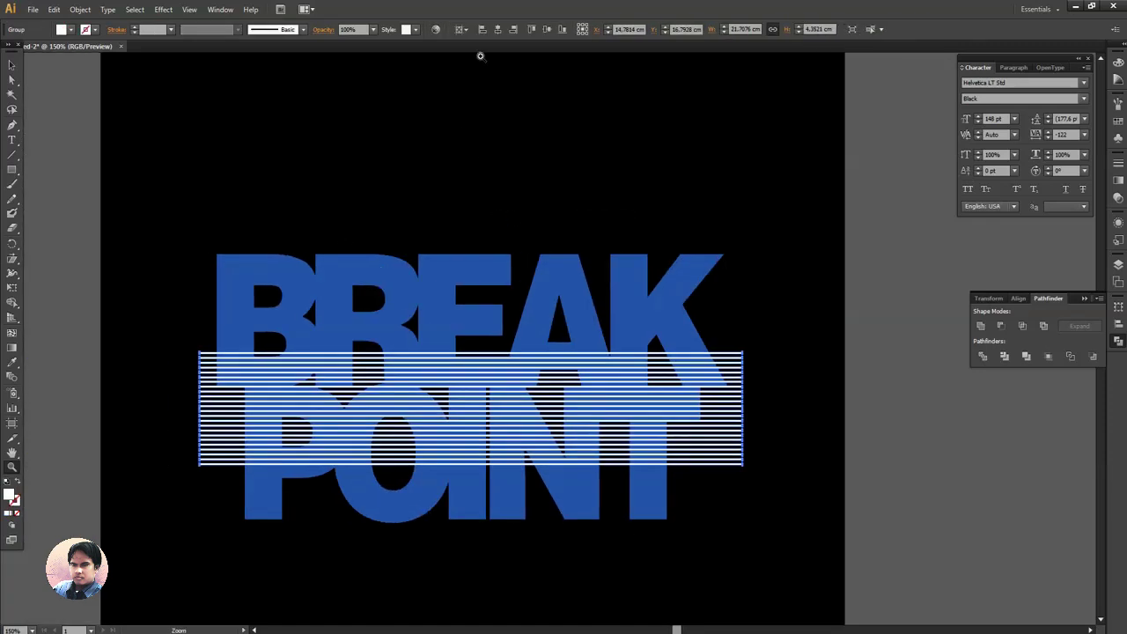
left_click(546, 29)
key("ctrl+z")
left_click(541, 297)
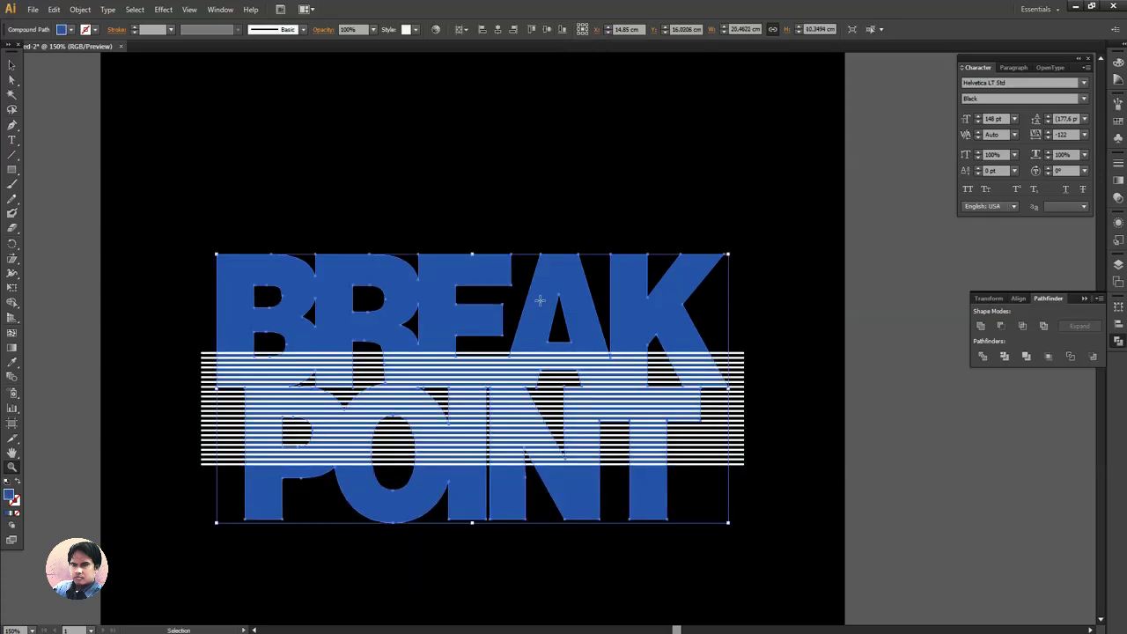
left_click(722, 357, "shift")
key("ctrl+g")
key("Up")
key("Up")
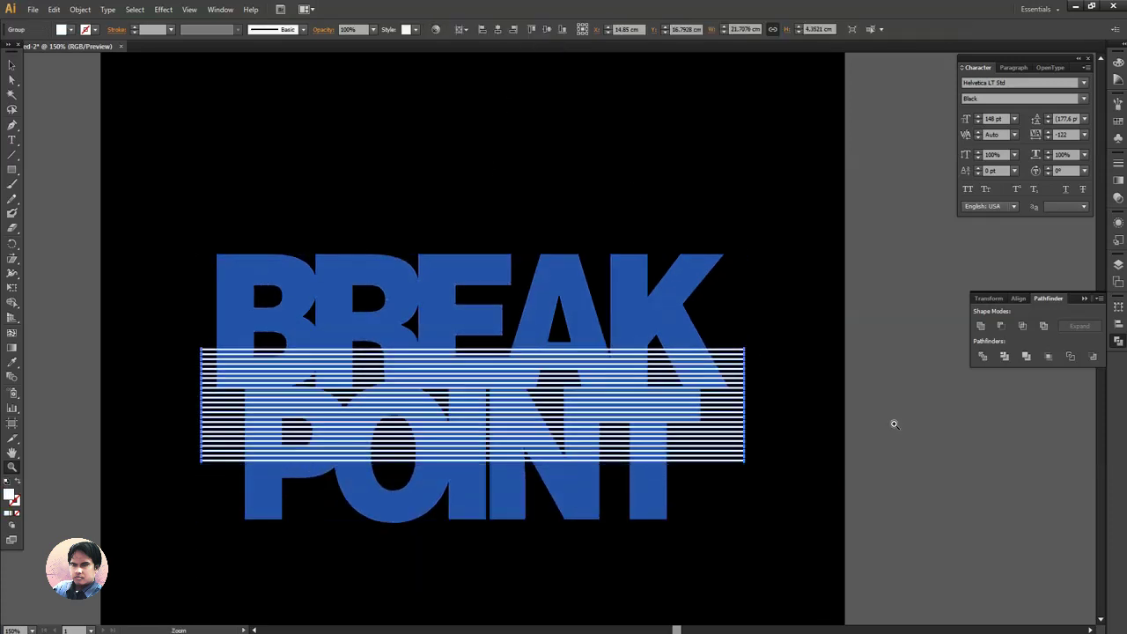
Subtract the white stripes from the blue lettering with Minus Front
key("ctrl+a")
left_click(1000, 326)
key("ctrl+shift+a")
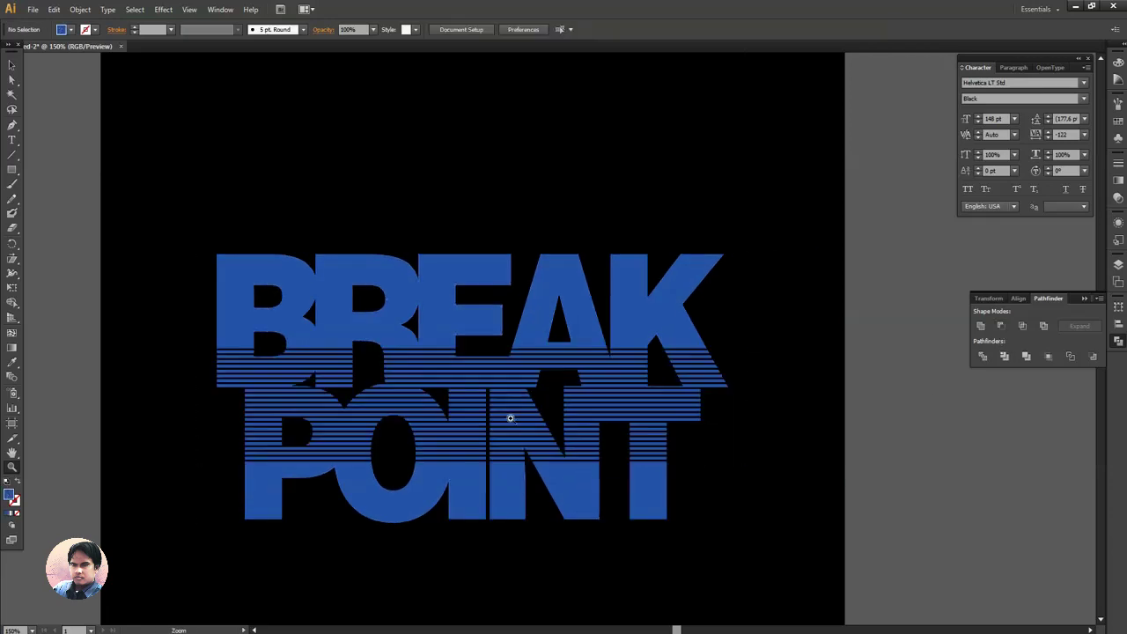
Make a solid white united copy of the BREAK POINT lettering over the striped blue version
double_click(511, 419)
key("ctrl+minus")
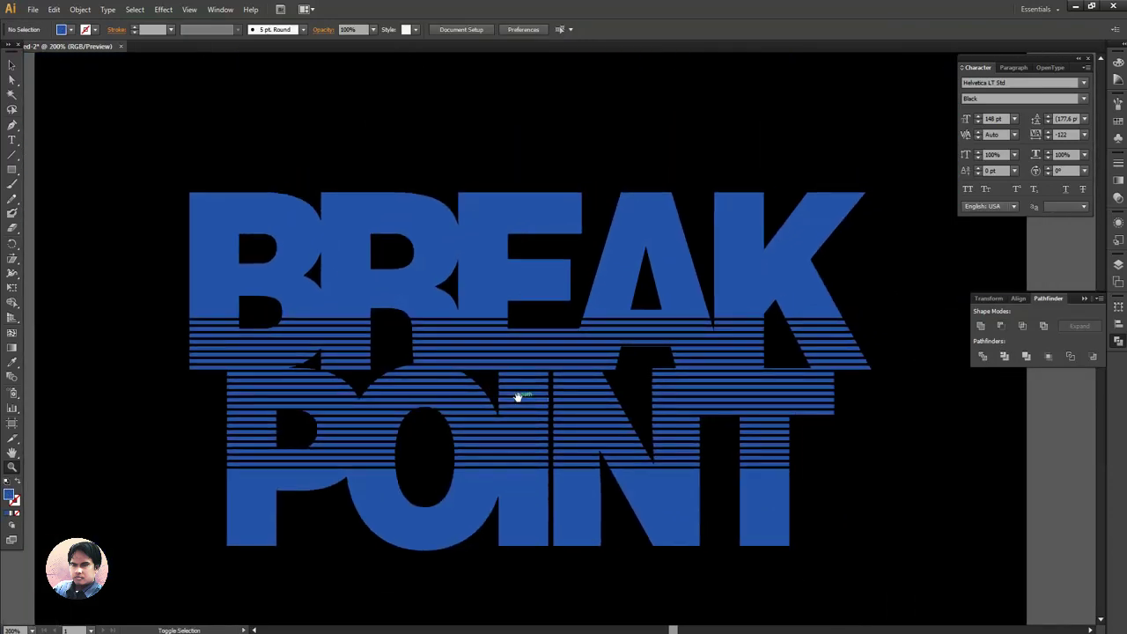
left_click(517, 397, "ctrl")
left_click(980, 326)
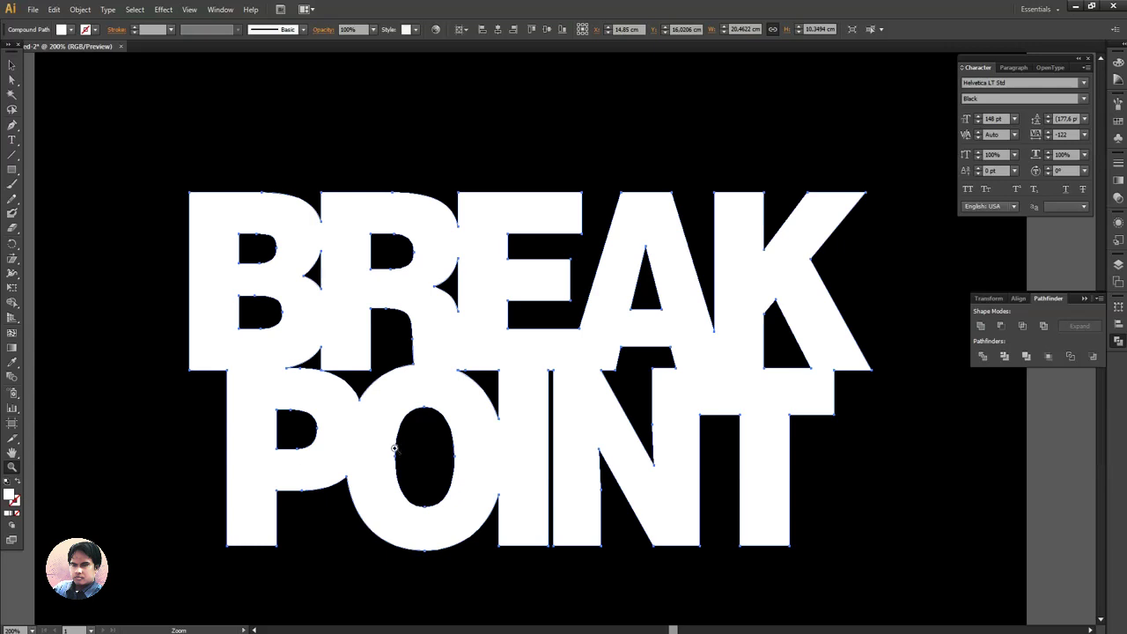
Isolate the solid white lettering and release its compound path
right_click(446, 383)
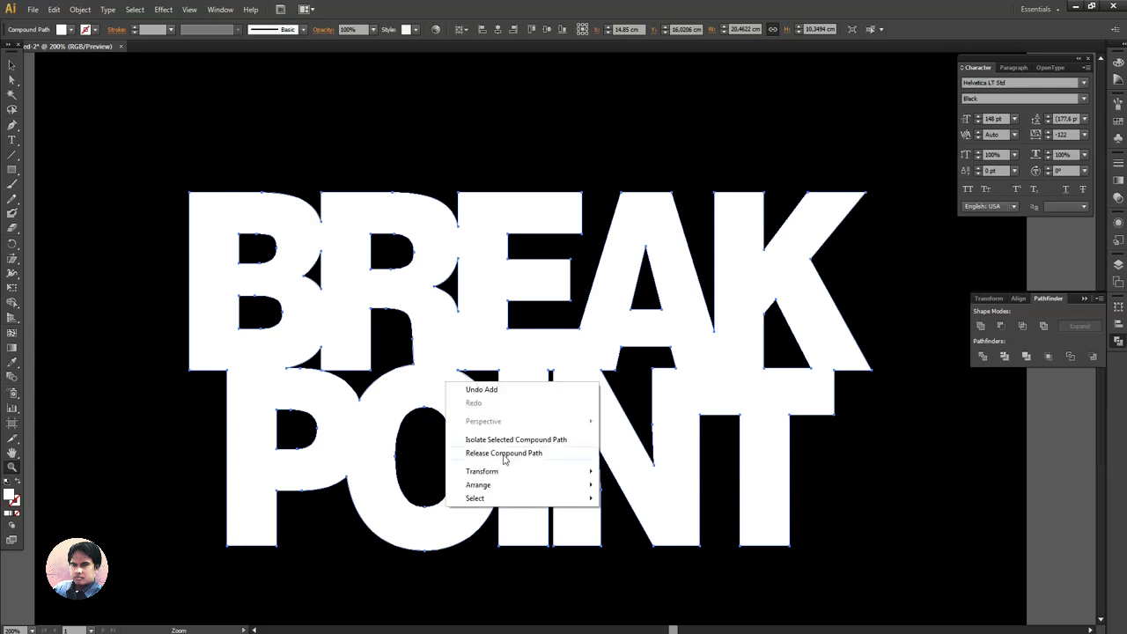
left_click(506, 440)
right_click(435, 370)
left_click(493, 456)
Give the outer letter contour no fill and a 5 pt white stroke
left_click(878, 453)
left_click(852, 357)
key("z")
left_click(15, 493)
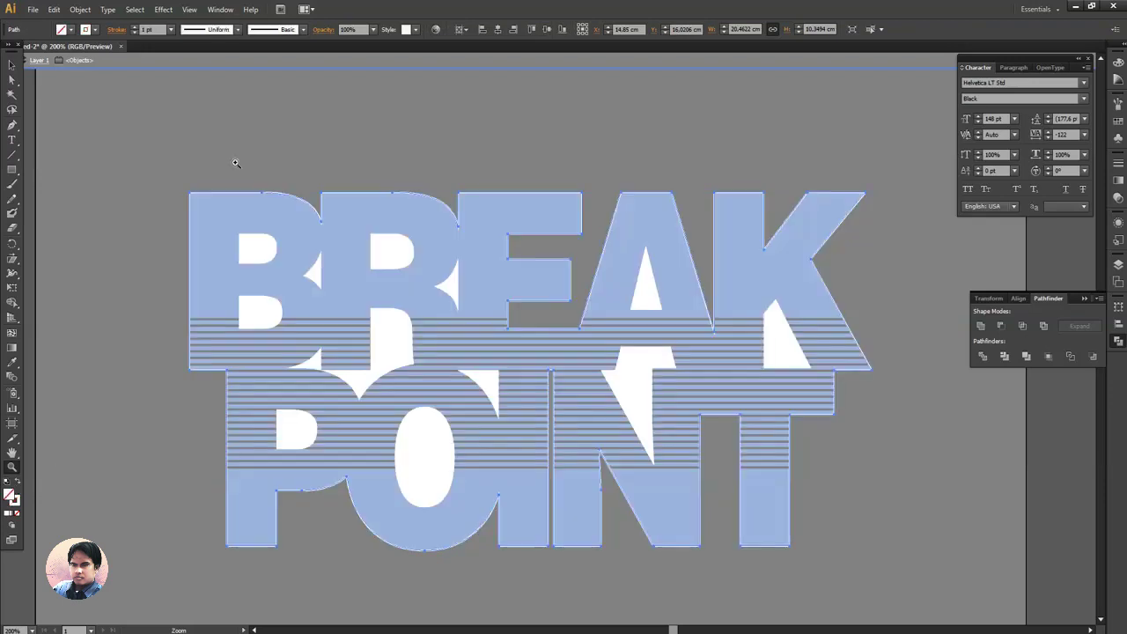
type("5")
key("Return")
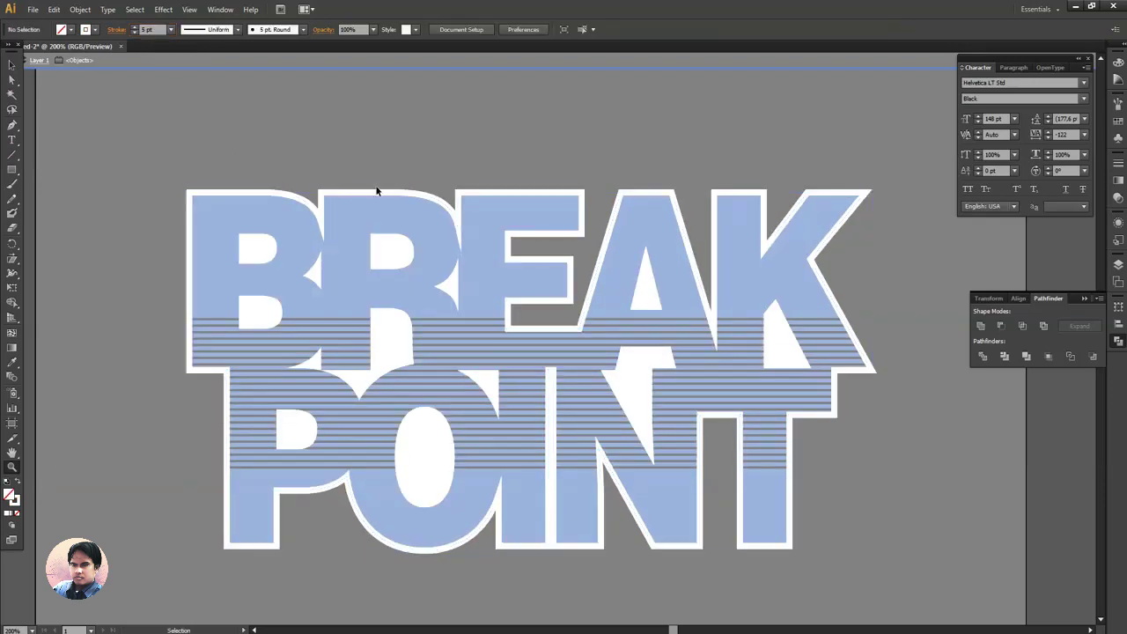
Expand the contour's white stroke into a filled shape and leave isolation mode
key("alt+o")
key("x")
key("Return")
key("ctrl+shift+a")
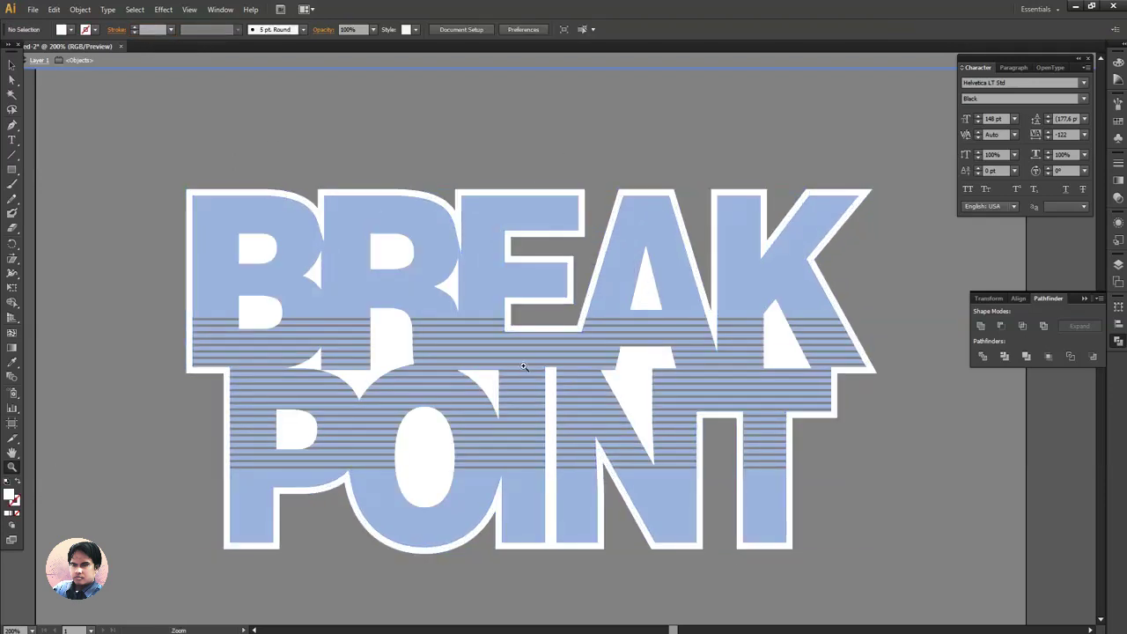
left_click(526, 367, "alt")
double_click(108, 228)
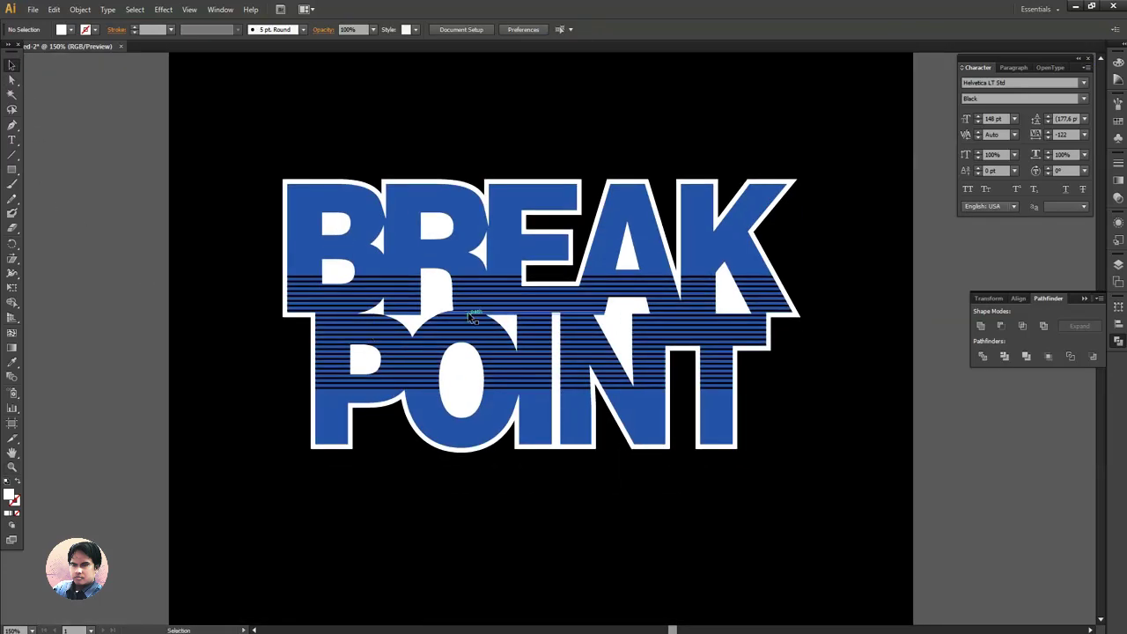
Try moving all the blue striped lettering down from the white outline using a Magic Wand selection
left_click(440, 288)
left_click(12, 96)
left_click(304, 210)
left_click_drag(304, 210, 304, 228)
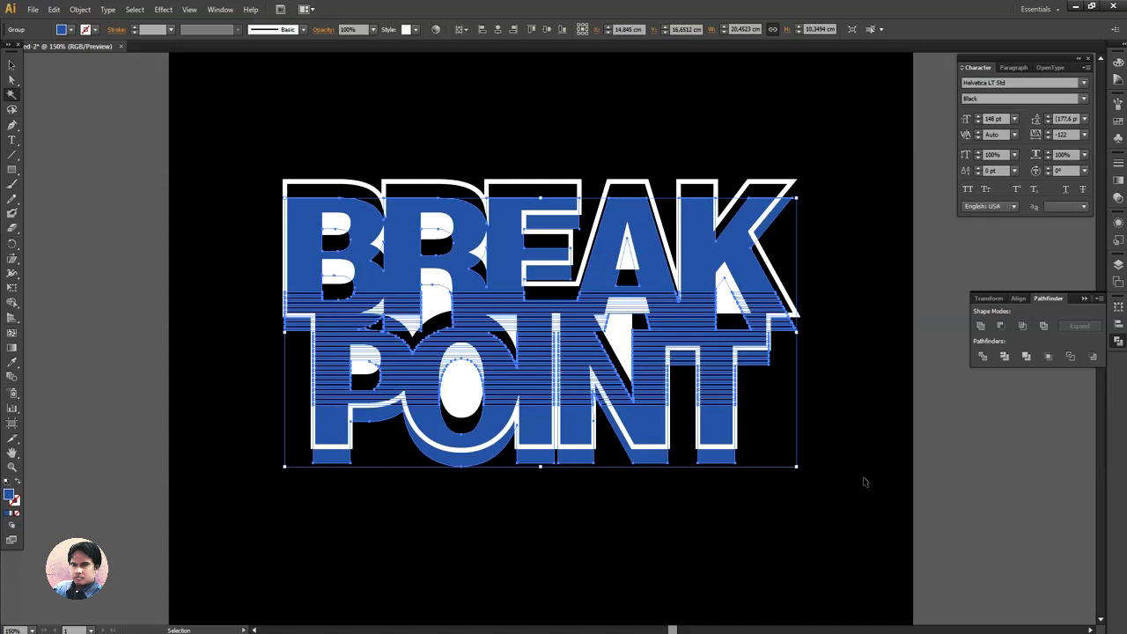
left_click(864, 481)
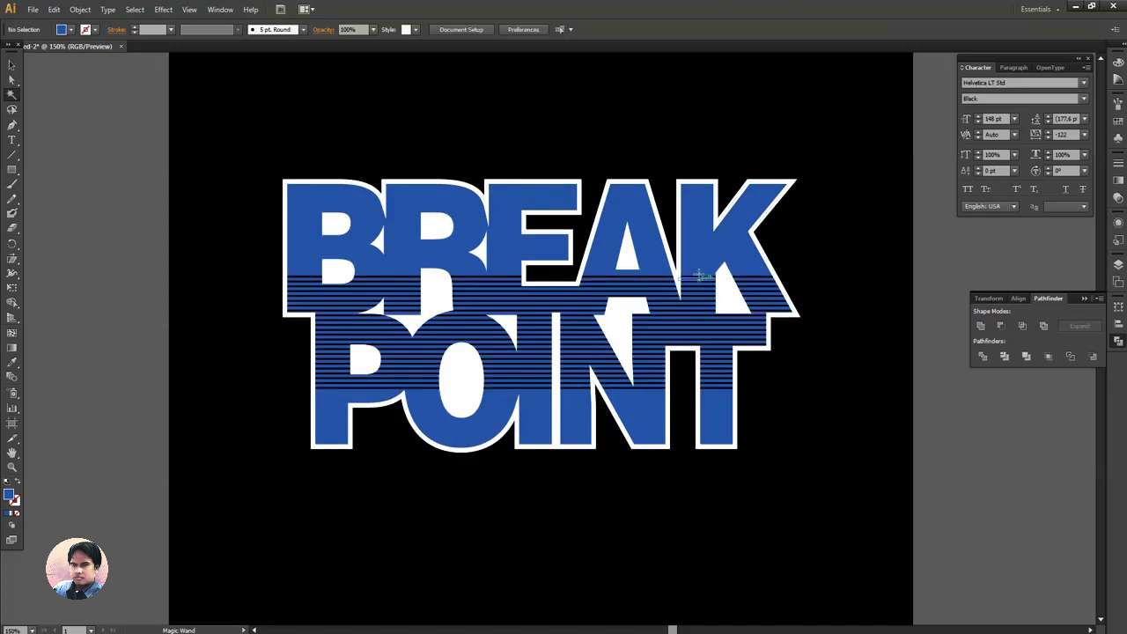
Select all the white outline and counter shapes with the Magic Wand and move them up about 1.8 cm
left_click(580, 308)
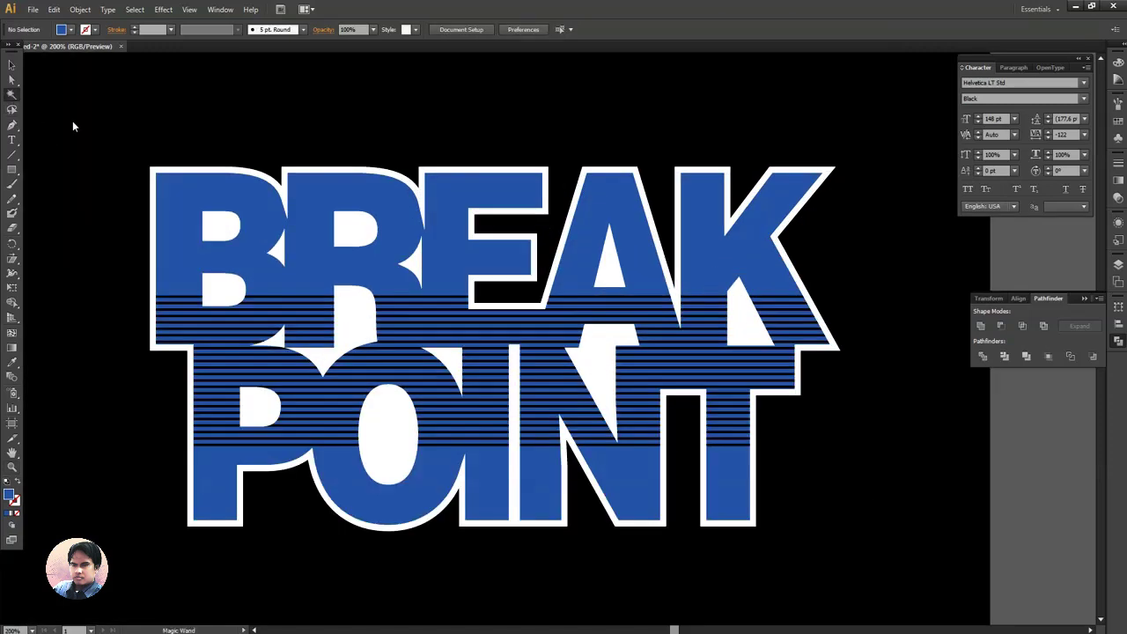
left_click(597, 347)
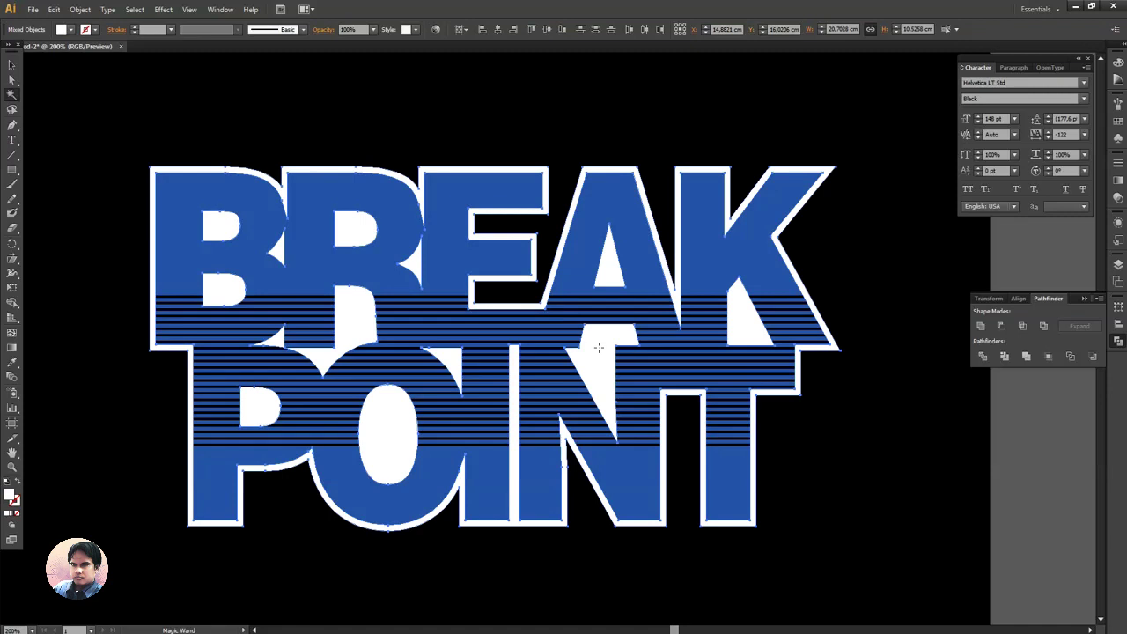
key("v")
left_click_drag(604, 267, 604, 211)
left_click_drag(509, 284, 592, 320)
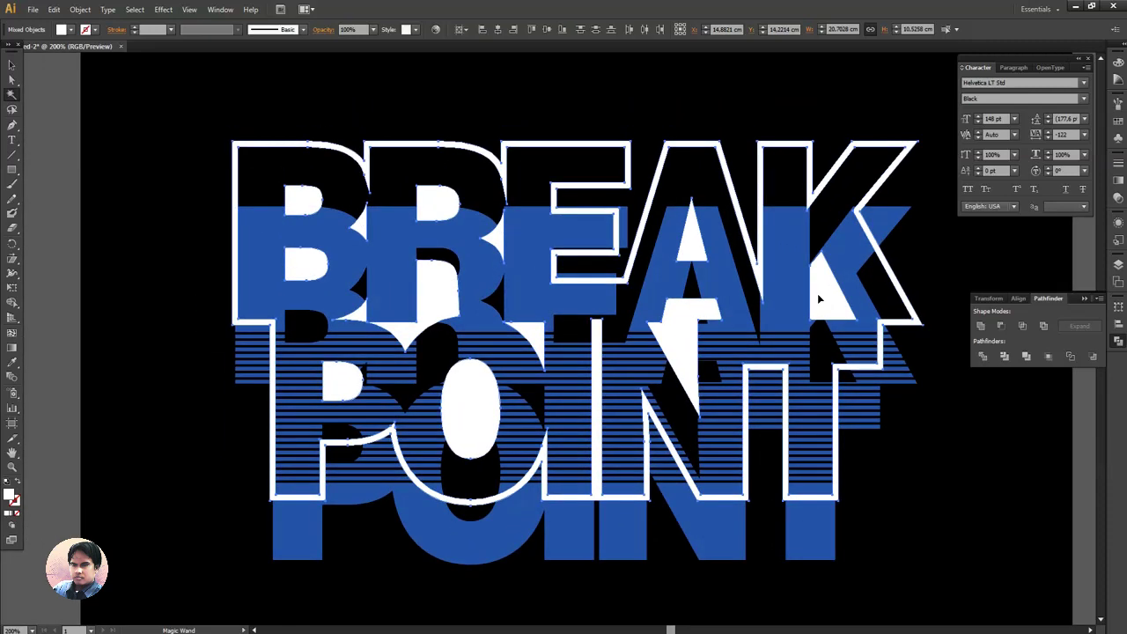
key("Up")
key("z")
left_click(512, 362, "alt")
left_click_drag(649, 364, 537, 361)
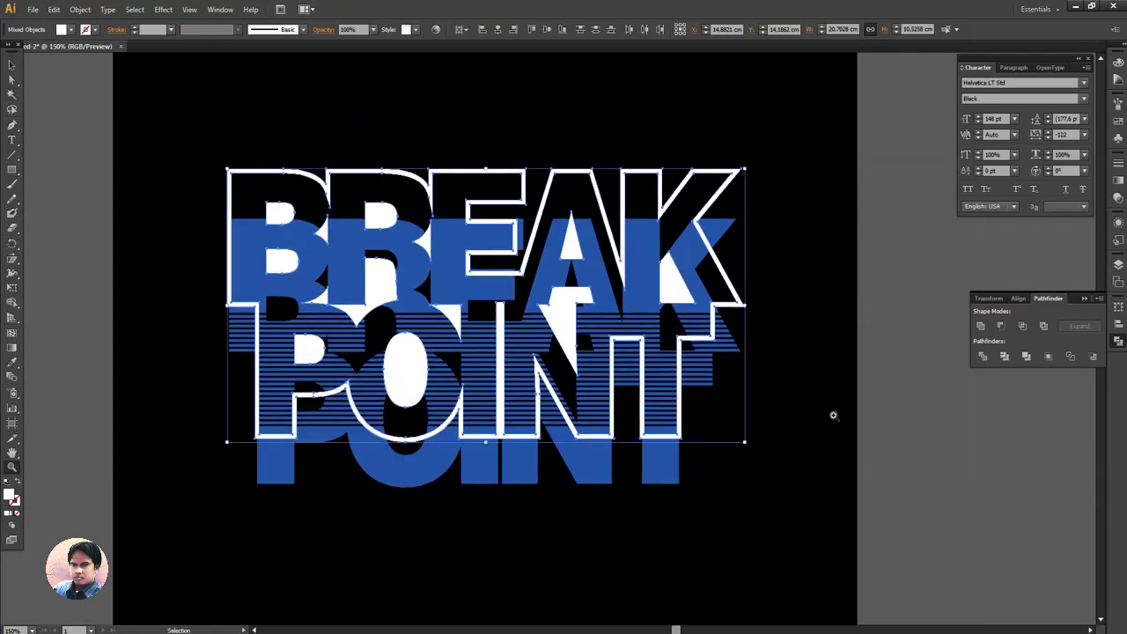
Darken the fill of the blue striped lettering to a deeper navy blue
left_click(933, 419, "ctrl")
left_click(659, 466, "ctrl")
double_click(10, 498)
left_click(512, 330)
left_click(689, 251)
key("ctrl+shift+a")
Move the navy lettering up about 1.4 cm so it sits slightly below the white outline as an offset
left_click_drag(673, 431, 720, 423)
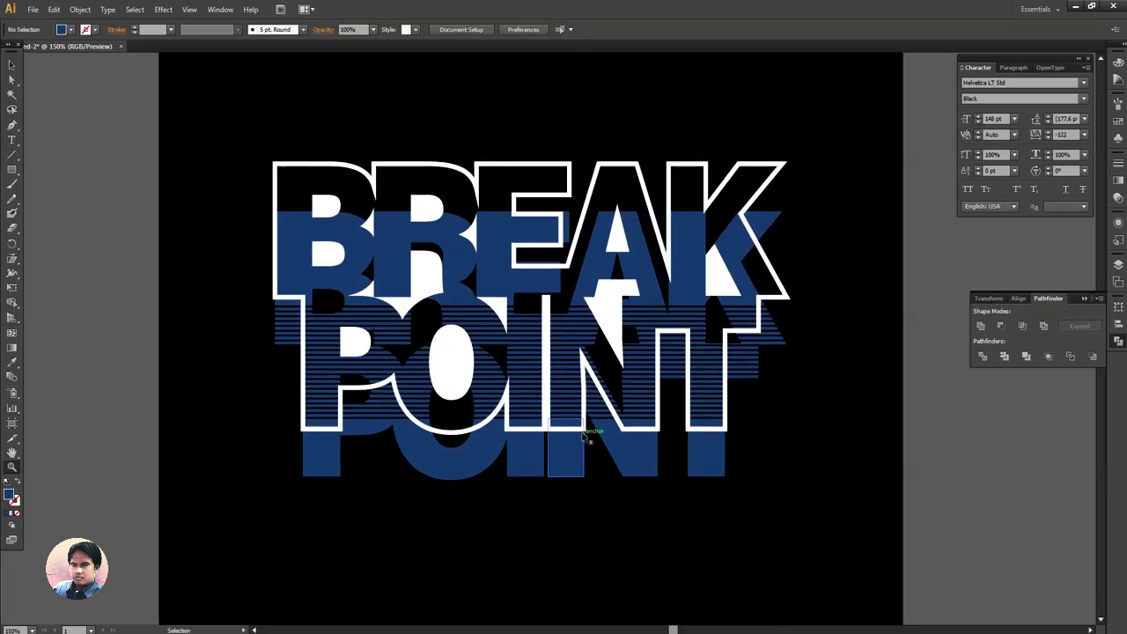
left_click(570, 458)
left_click_drag(571, 464, 570, 415)
key("z")
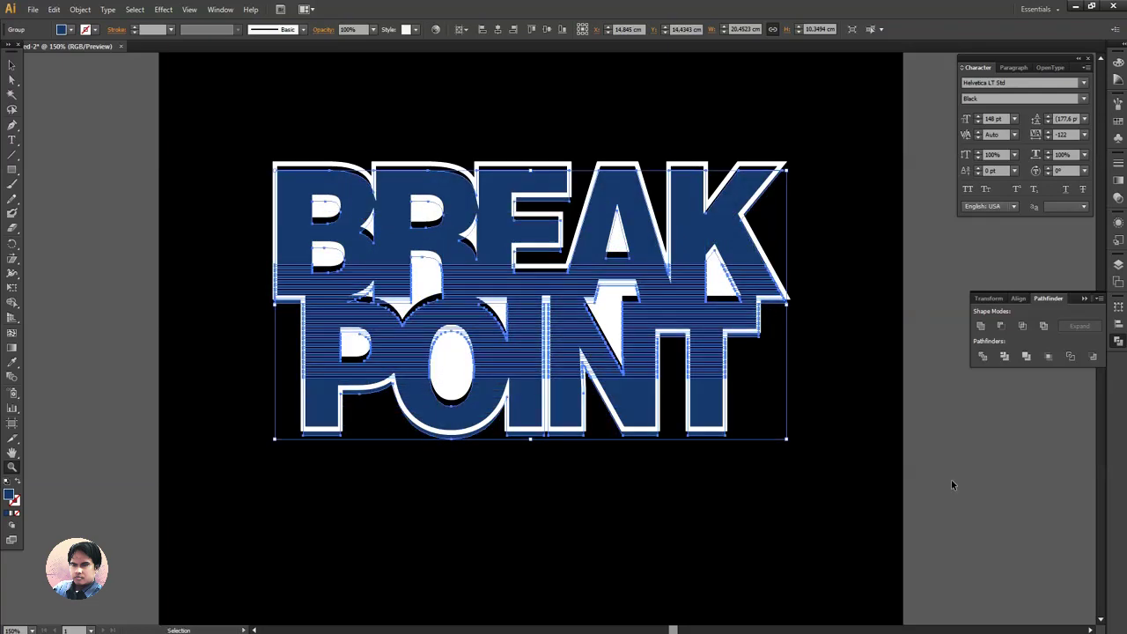
left_click(1027, 489, "ctrl")
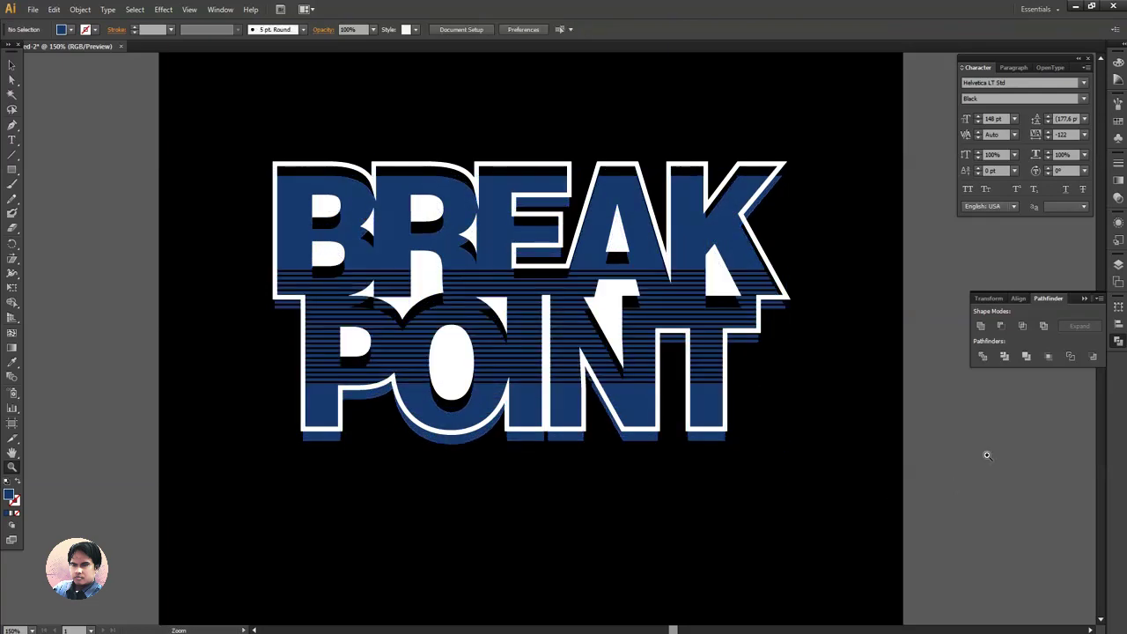
left_click_drag(457, 478, 576, 496)
left_click_drag(519, 485, 767, 535)
key("ctrl+z")
key("ctrl+z")
Draw a rectangle about 10.4 by 1.5 cm below POINT and fill it red
mouse_move(585, 494)
left_mouse_down()
mouse_move(848, 552)
mouse_move(844, 534)
left_mouse_up()
left_click(70, 31)
left_click(92, 71)
left_click(813, 5)
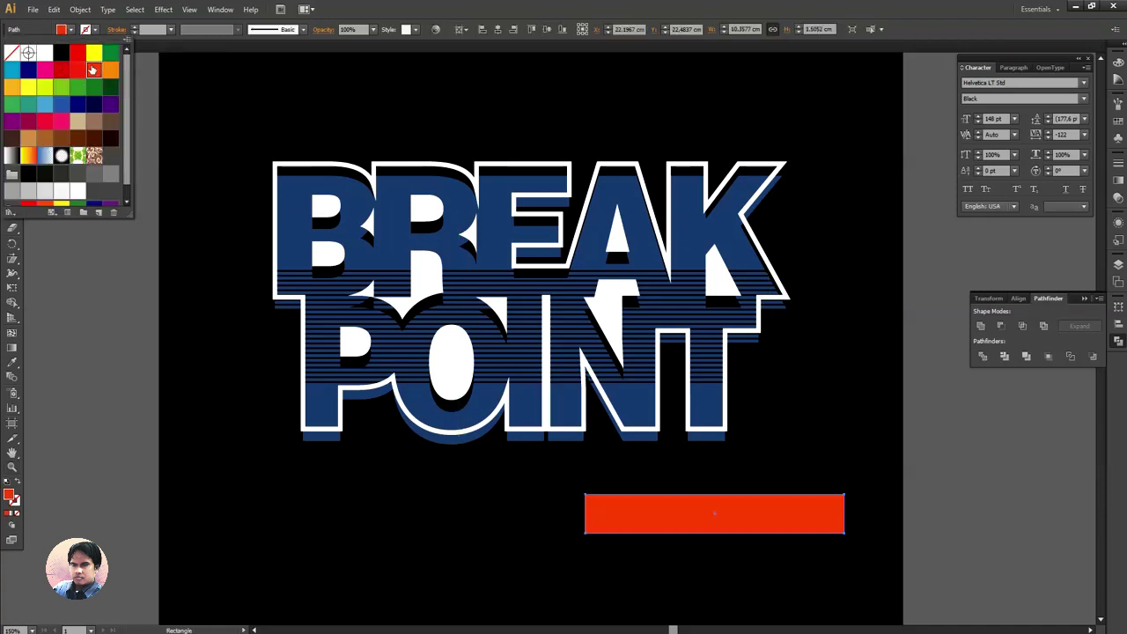
Move the red rectangle about 3.7 cm left and 1.2 cm up, keeping it below POINT
left_click_drag(740, 518, 648, 309)
left_click_drag(629, 343, 634, 327)
key("z")
left_click(593, 362)
left_click_drag(620, 250, 620, 490)
left_click(571, 451)
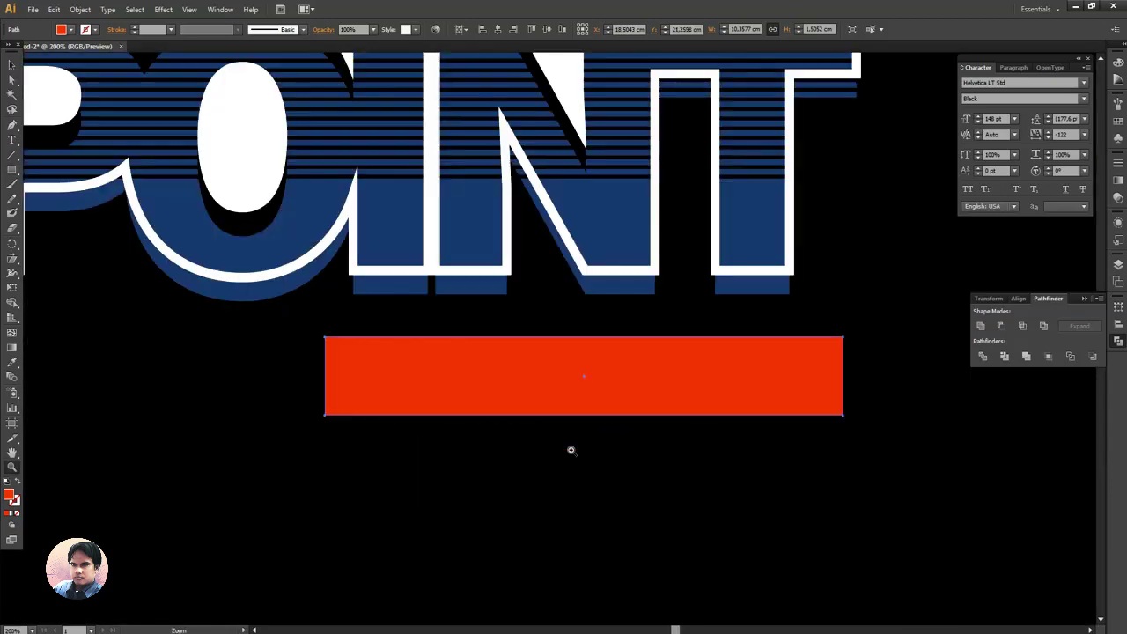
Add the text MOVING TO UP near the red rectangle and fill it white
left_click(12, 142)
left_click(458, 465)
type("MOVI")
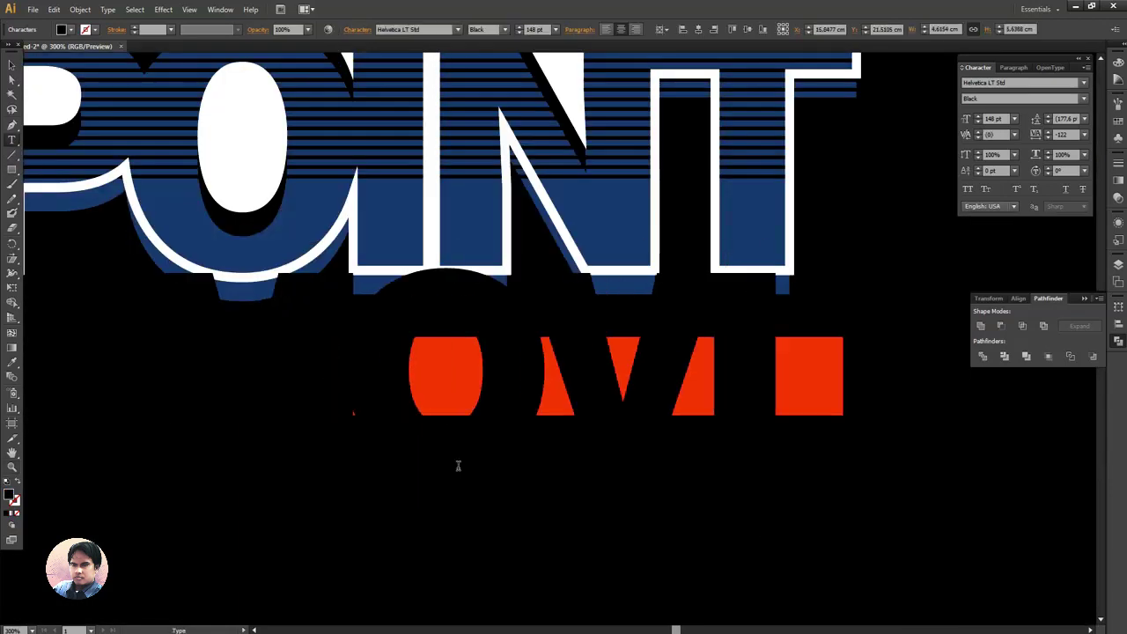
scroll(458, 466, "right", 10)
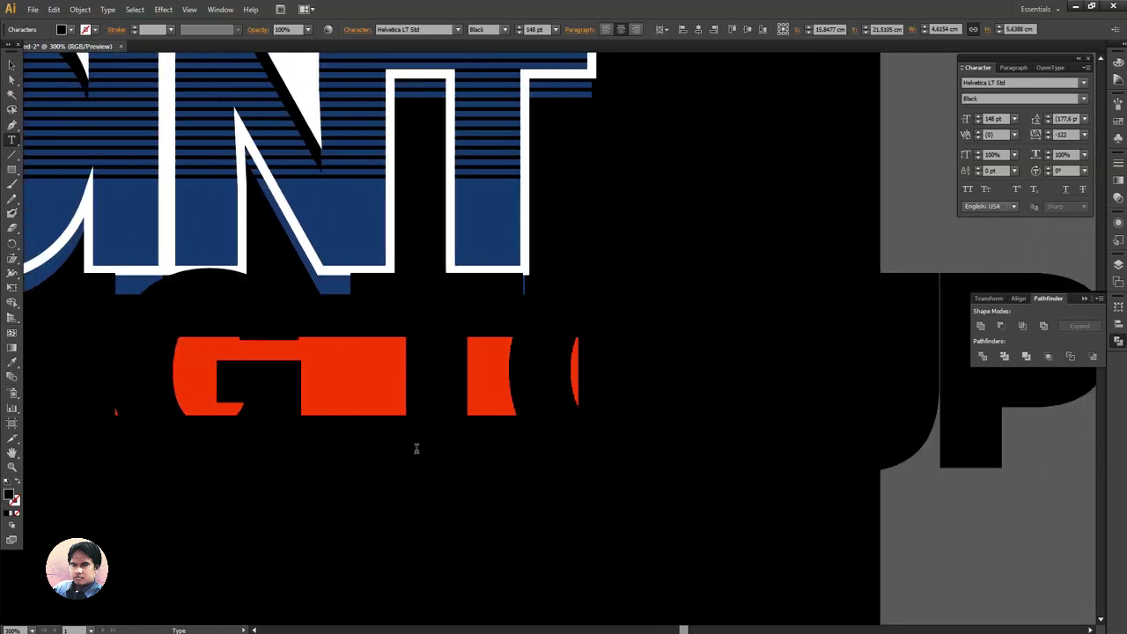
left_click(416, 448, "ctrl")
left_click(70, 29)
left_click(51, 52)
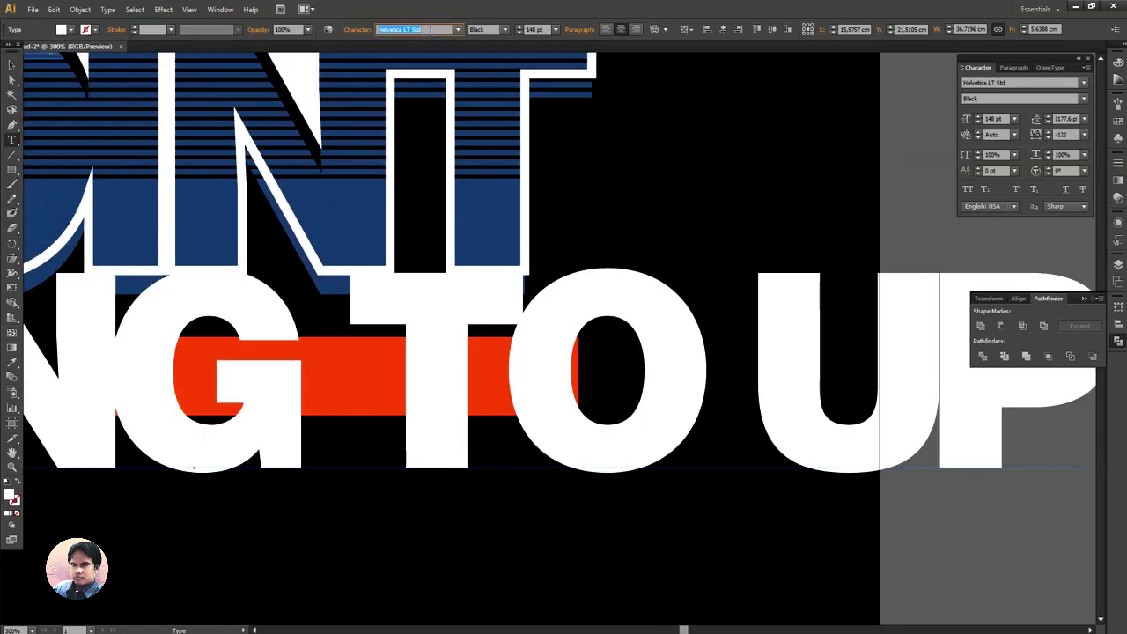
Change the MOVING TO UP text to the Gotham-Bold font and reduce its size to 44 pt
key("Return")
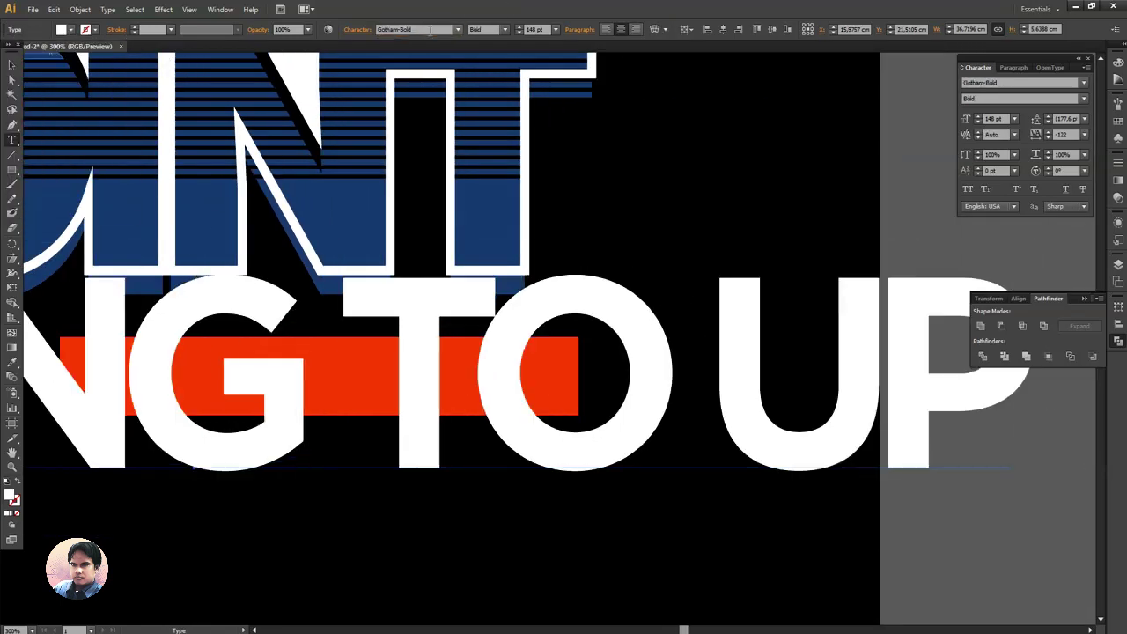
key("ctrl+shift+comma")
key("ctrl+shift+comma")
key("ctrl+shift+comma")
key("ctrl+shift+comma")
key("ctrl+shift+comma")
key("ctrl+shift+comma")
key("ctrl+shift+comma")
key("ctrl+shift+comma")
key("ctrl+shift+comma")
key("ctrl+shift+comma")
key("ctrl+shift+comma")
key("ctrl+shift+comma")
key("ctrl+shift+comma")
key("ctrl+shift+comma")
key("ctrl+shift+comma")
key("ctrl+shift+comma")
key("ctrl+shift+comma")
key("ctrl+shift+comma")
key("ctrl+shift+comma")
key("ctrl+shift+comma")
key("ctrl+shift+comma")
key("ctrl+shift+comma")
key("ctrl+shift+comma")
key("ctrl+shift+comma")
key("ctrl+shift+comma")
key("ctrl+shift+comma")
key("ctrl+shift+comma")
key("ctrl+shift+comma")
key("ctrl+shift+comma")
key("ctrl+shift+comma")
key("ctrl+shift+comma")
key("ctrl+shift+comma")
key("ctrl+shift+comma")
key("ctrl+shift+comma")
key("ctrl+shift+comma")
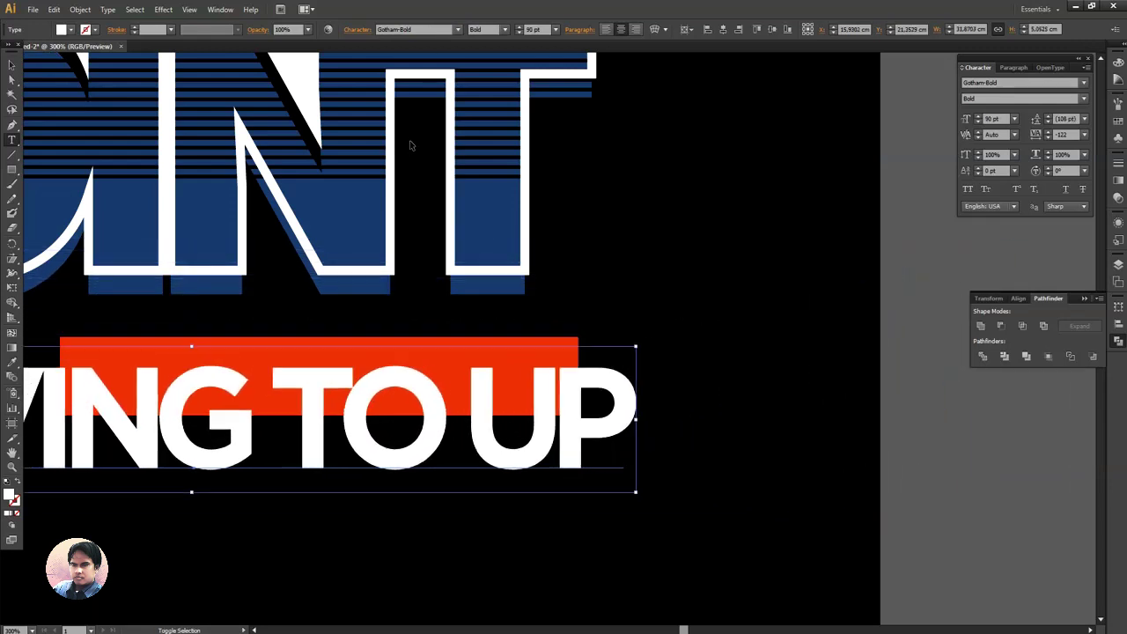
Set the tracking of MOVING TO UP to 0 and deselect it
double_click(1063, 134)
type("0")
key("Return")
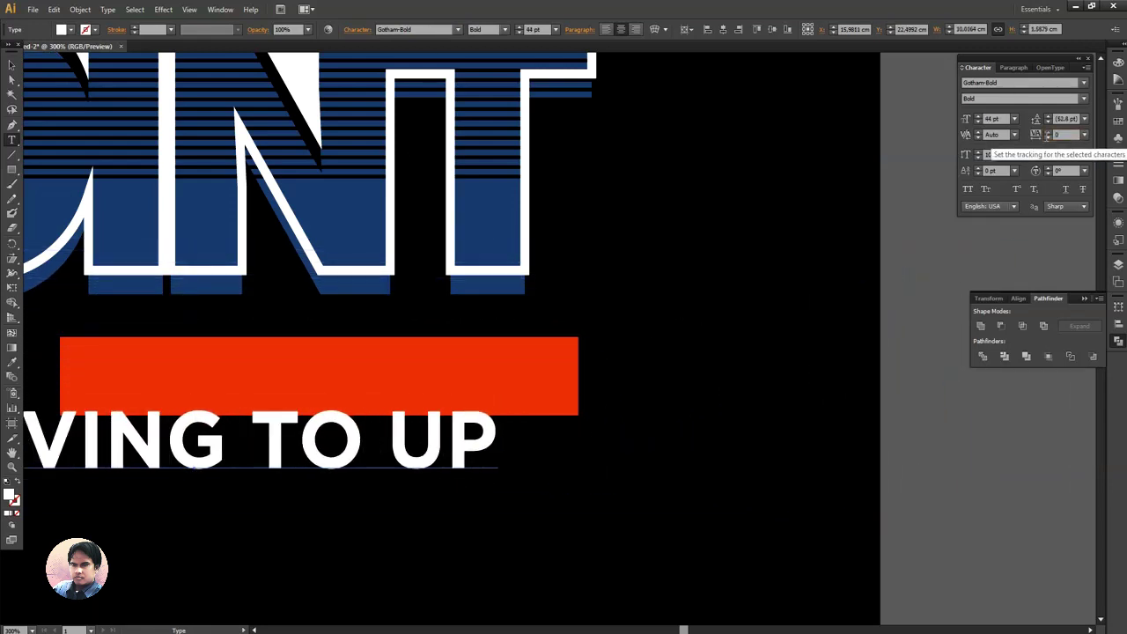
left_click(818, 415, "ctrl")
Place MOVING TO UP on the red rectangle and reduce its size to 36 pt
left_click_drag(163, 463, 511, 430)
key("ctrl+shift+comma")
key("ctrl+shift+comma")
key("ctrl+shift+comma")
key("ctrl+shift+comma")
key("z")
left_click(512, 430)
Tighten the tracking of MOVING TO UP to -33 and set its horizontal scale to 98%
left_click(1063, 134)
key("Down")
key("Down")
key("Down")
key("Down")
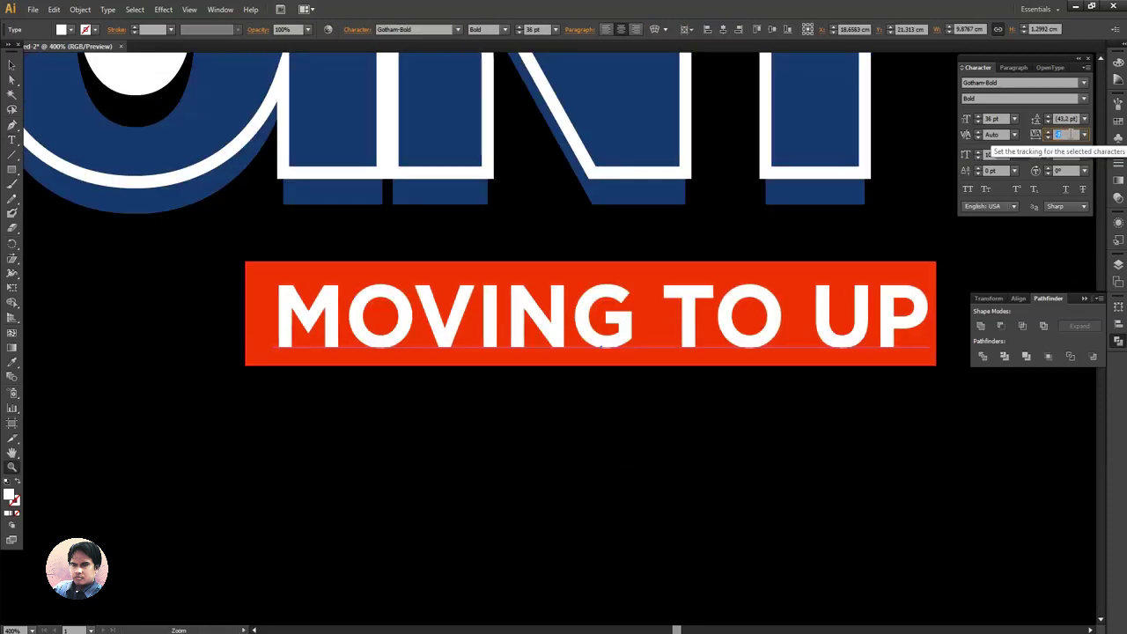
scroll(1066, 156, "down", 2)
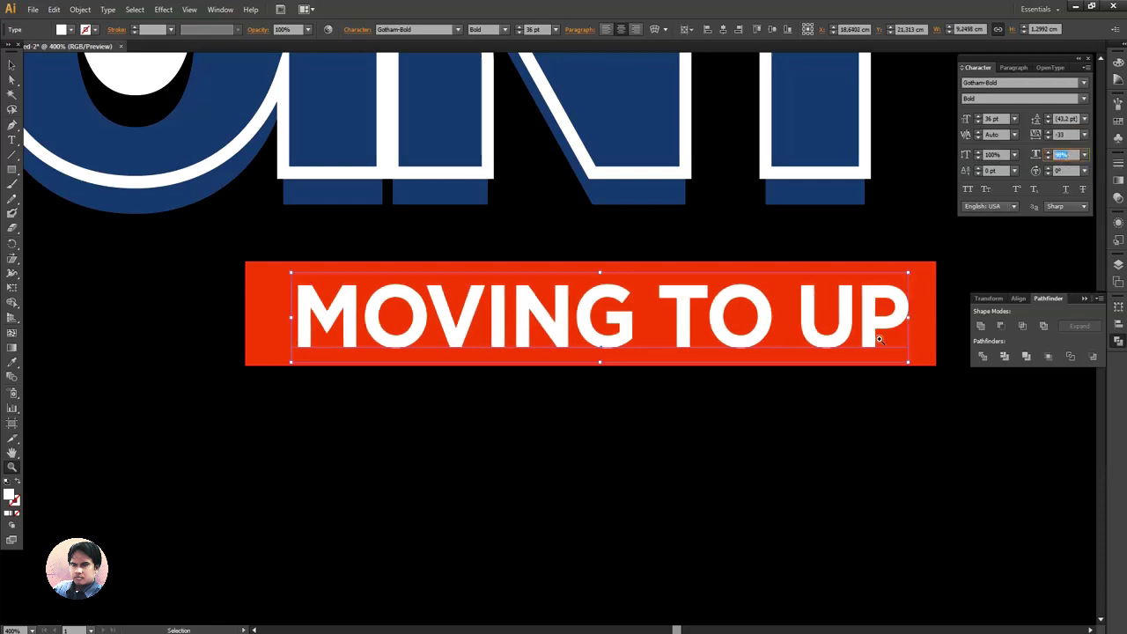
Align MOVING TO UP with the red rectangle behind it and group the two
left_click(923, 332, "ctrl+shift")
left_click(390, 29)
left_click_drag(476, 323, 632, 426)
key("ctrl+g")
Move the red MOVING TO UP banner up onto the right half of the junction between BREAK and POINT
left_click(619, 332, "ctrl+alt")
left_click_drag(552, 448, 677, 203)
left_click(996, 463, "ctrl")
left_click(523, 351)
left_click(559, 348, "alt")
left_click(588, 346, "alt")
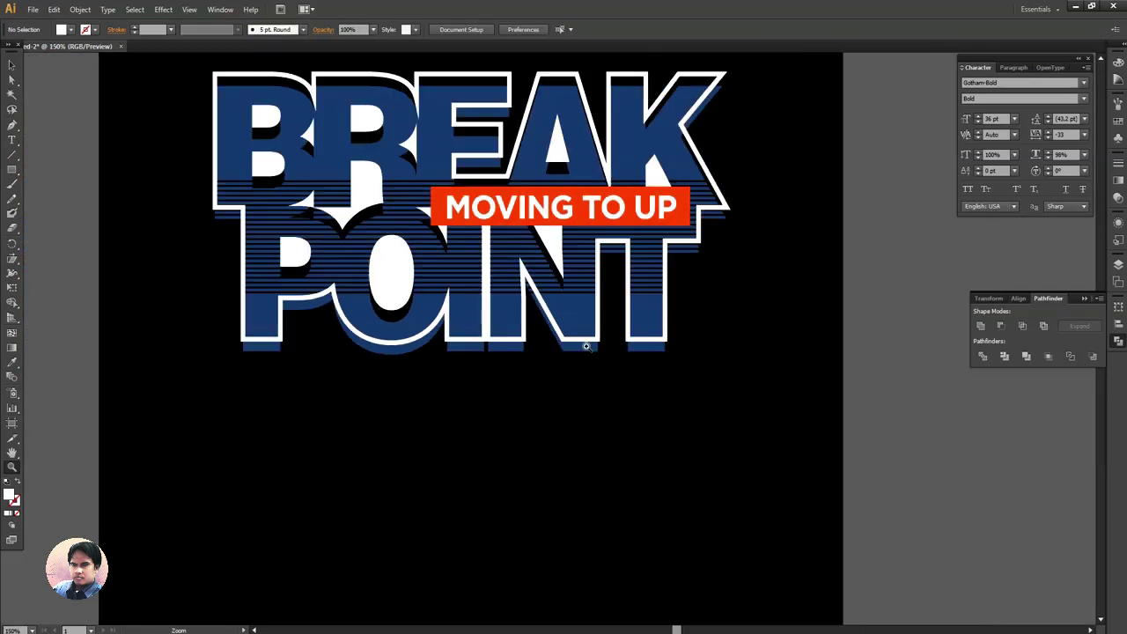
Add the text CASUAL below POINT and make it white by sampling the artwork with the Eyedropper
key("t")
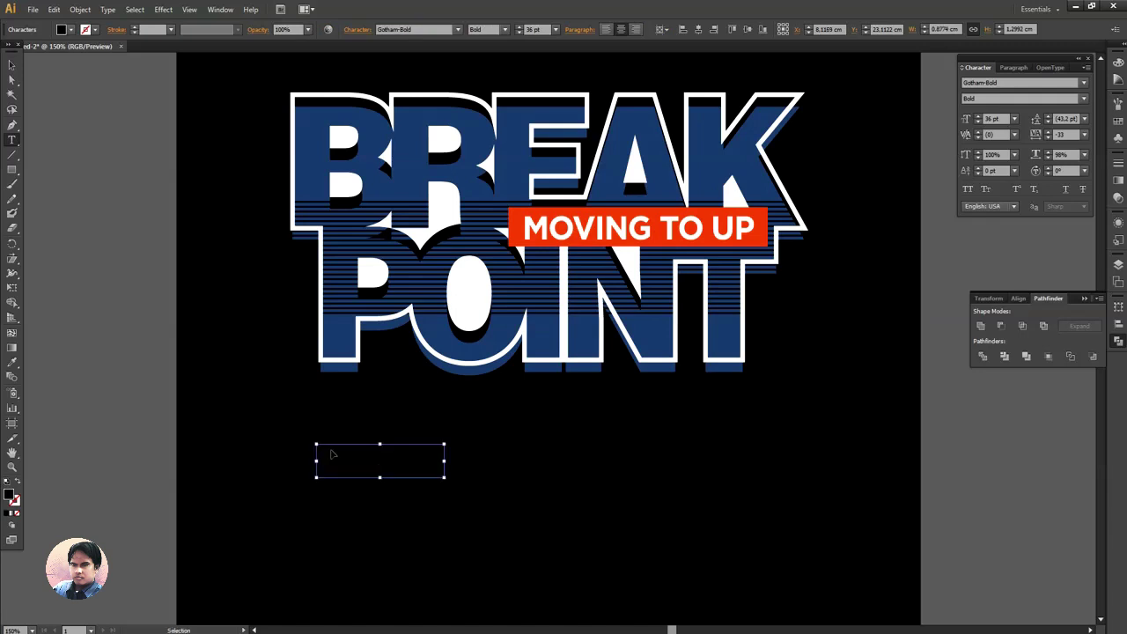
left_click(340, 455, "ctrl")
key("i")
left_click(472, 304)
Move CASUAL up close beneath the P of POINT and enlarge it to 42 pt
left_click_drag(394, 478, 389, 421)
key("ctrl+shift+period")
key("ctrl+shift+period")
key("ctrl+shift+period")
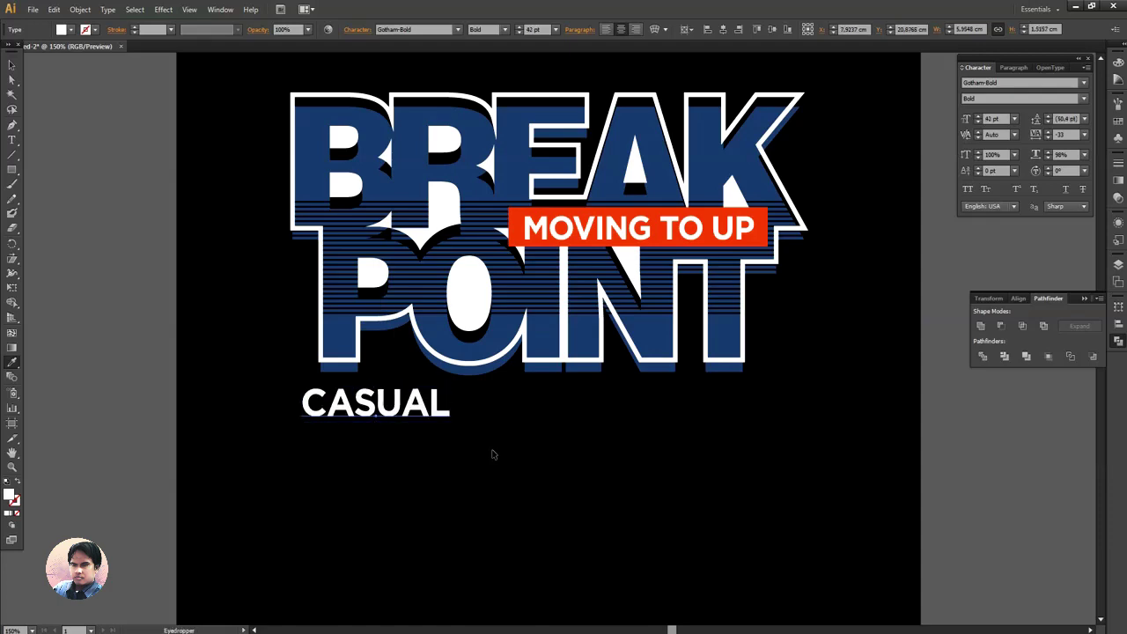
Align CASUAL with the left edge of POINT and duplicate it to the right on the same baseline
key("z")
double_click(454, 356)
left_click_drag(509, 440, 543, 440)
left_click_drag(596, 446, 382, 451)
left_click_drag(405, 420, 719, 426)
Replace the wording of the right-hand CASUAL copy with NEXT GENERATION
double_click(645, 429)
double_click(645, 429)
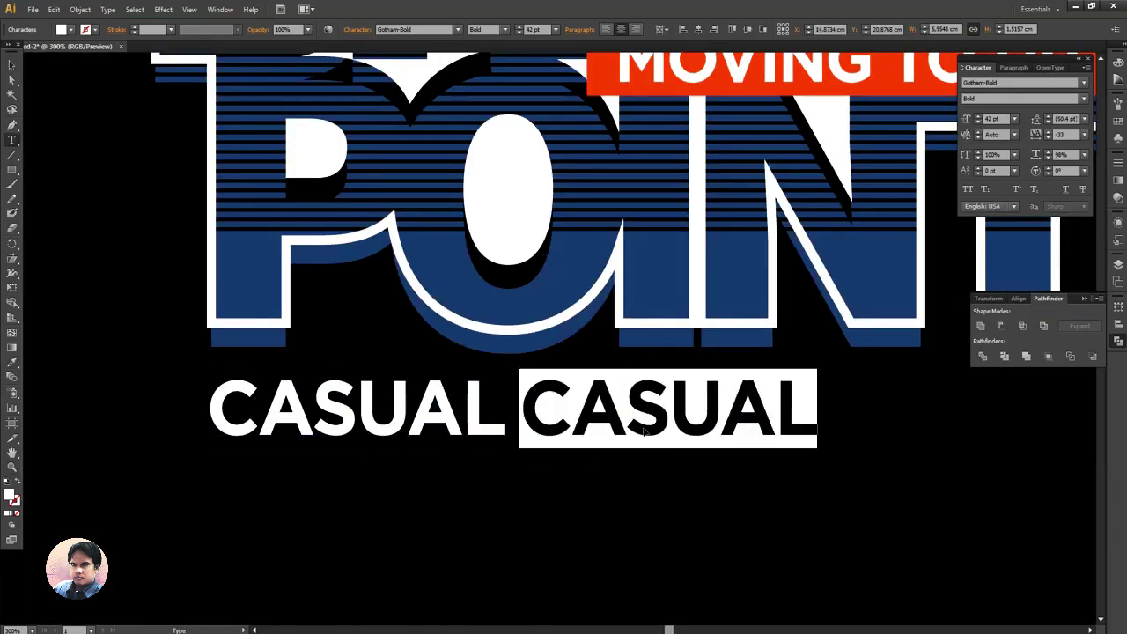
type("VEX")
key("BackSpace")
key("BackSpace")
key("BackSpace")
type("NEXT GENERATION")
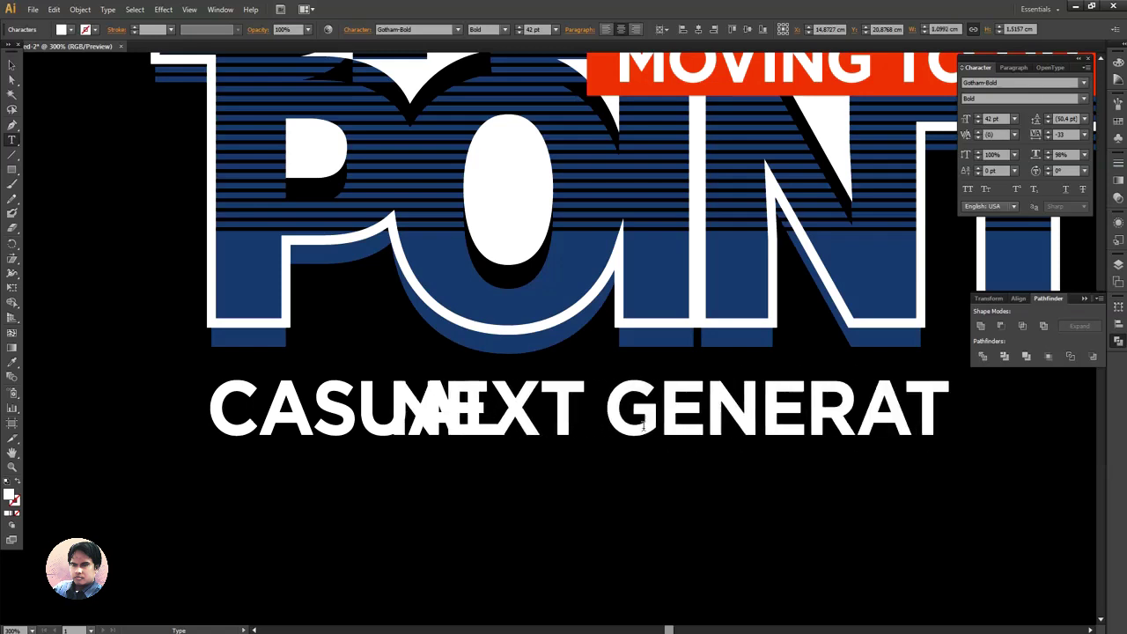
key("Escape")
Reduce NEXT GENERATION to 20 pt and place it just right of CASUAL on the same baseline
key("ctrl+shift+comma")
key("ctrl+shift+comma")
key("ctrl+shift+comma")
key("ctrl+shift+comma")
key("ctrl+shift+comma")
key("ctrl+shift+comma")
key("ctrl+shift+comma")
key("ctrl+shift+comma")
key("ctrl+shift+comma")
key("ctrl+shift+comma")
key("ctrl+shift+comma")
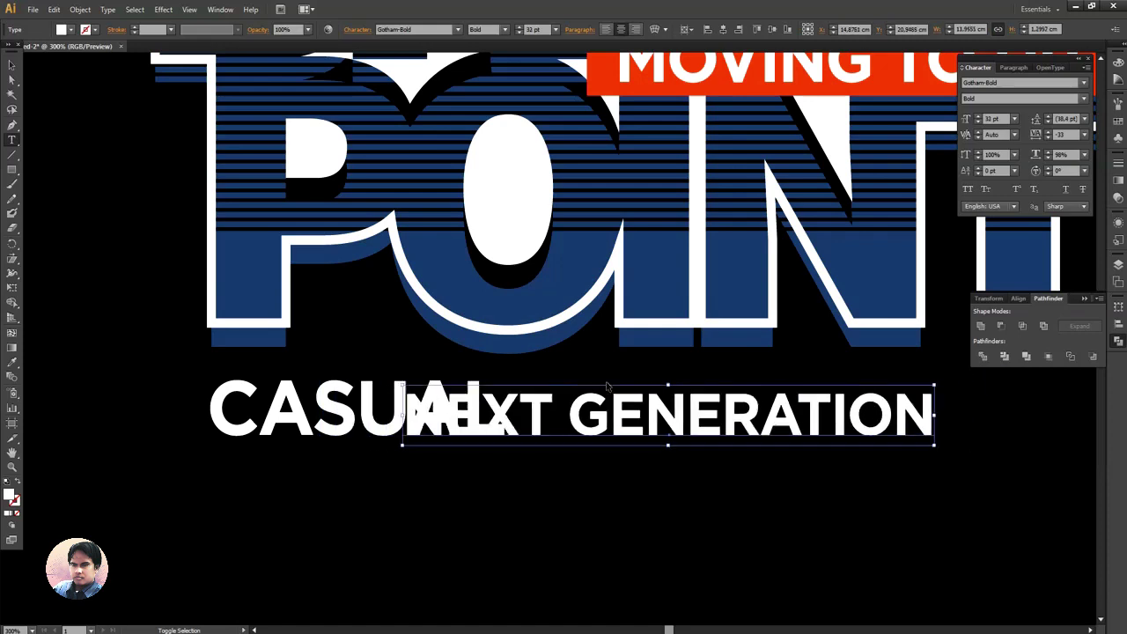
left_click_drag(581, 425, 594, 426)
key("ctrl+z")
left_click(599, 498, "ctrl")
left_click_drag(599, 499, 670, 457)
Draw a small white bar below CASUAL and duplicate it sideways into a row of evenly spaced bars
key("m")
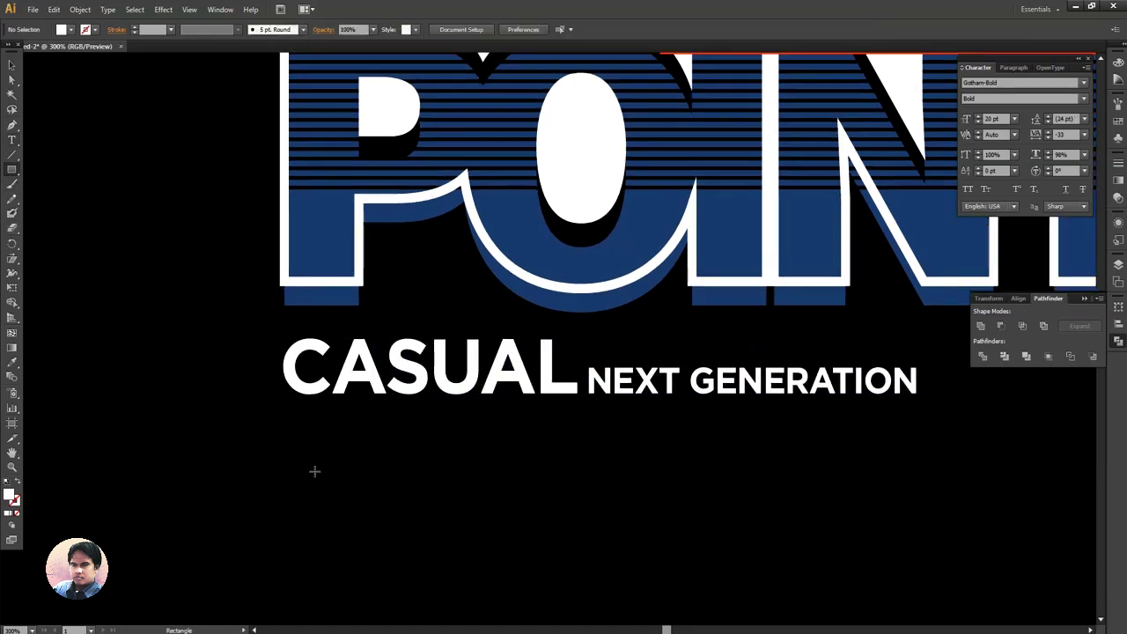
left_click_drag(312, 470, 314, 474)
key("z")
left_click(398, 405)
left_click_drag(436, 401, 472, 399)
key("ctrl+d")
key("ctrl+d")
key("ctrl+d")
Combine the white bars into one compound path and shear them into diagonal stripes
left_click_drag(616, 454, 617, 455)
key("ctrl+8")
left_click_drag(617, 352, 673, 347)
Place the diagonal stripes below CASUAL and extend them with a copy up to the word's right edge
left_click_drag(398, 429, 455, 406)
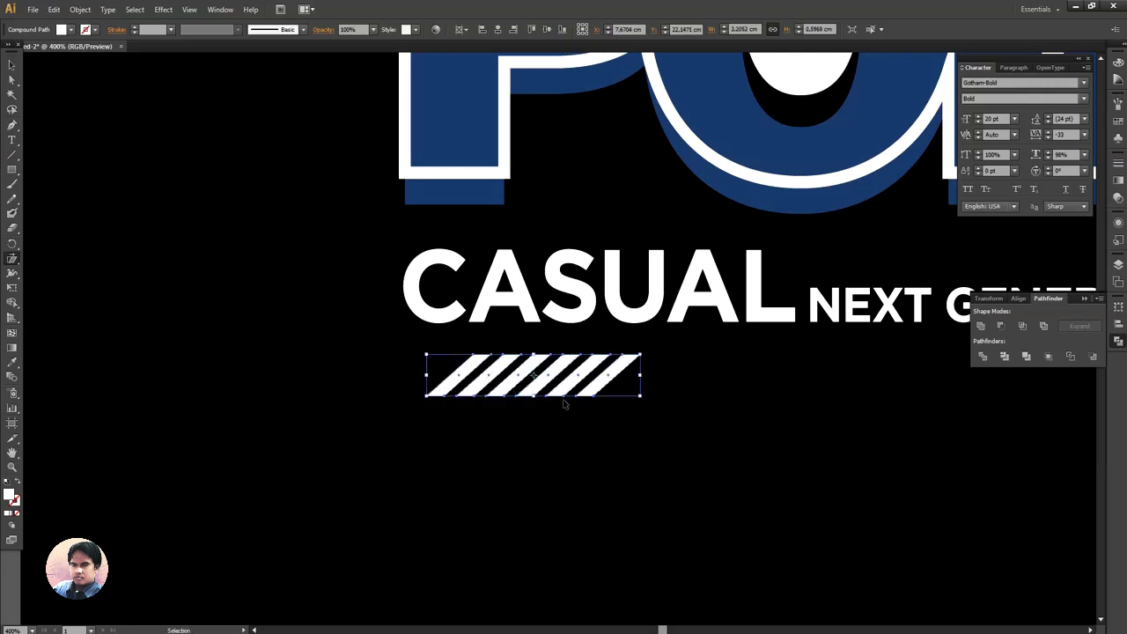
left_click_drag(644, 379, 767, 368)
Duplicate NEXT GENERATION directly below itself, level with the diagonal stripes
scroll(566, 322, "down", 4)
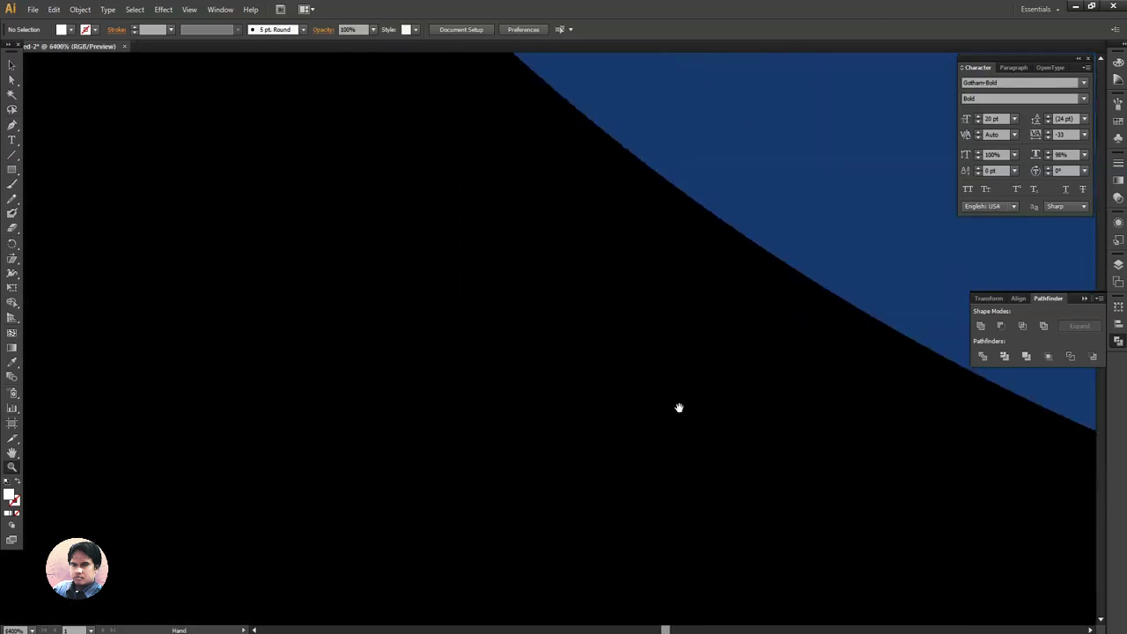
scroll(669, 402, "down", 8)
scroll(573, 346, "up", 1)
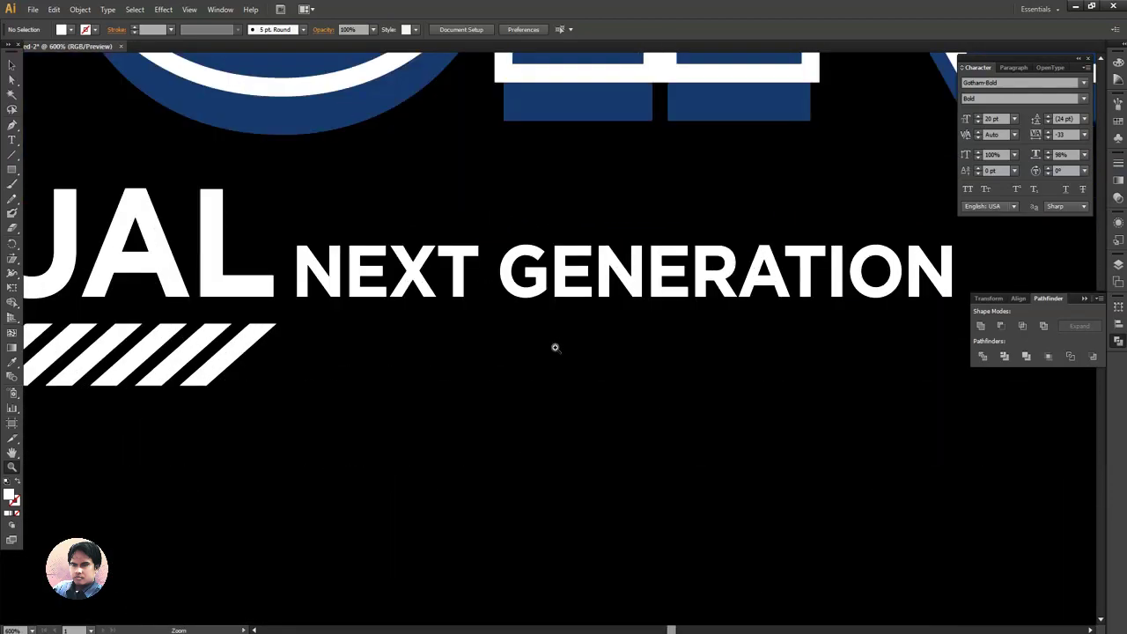
left_click_drag(550, 273, 536, 361)
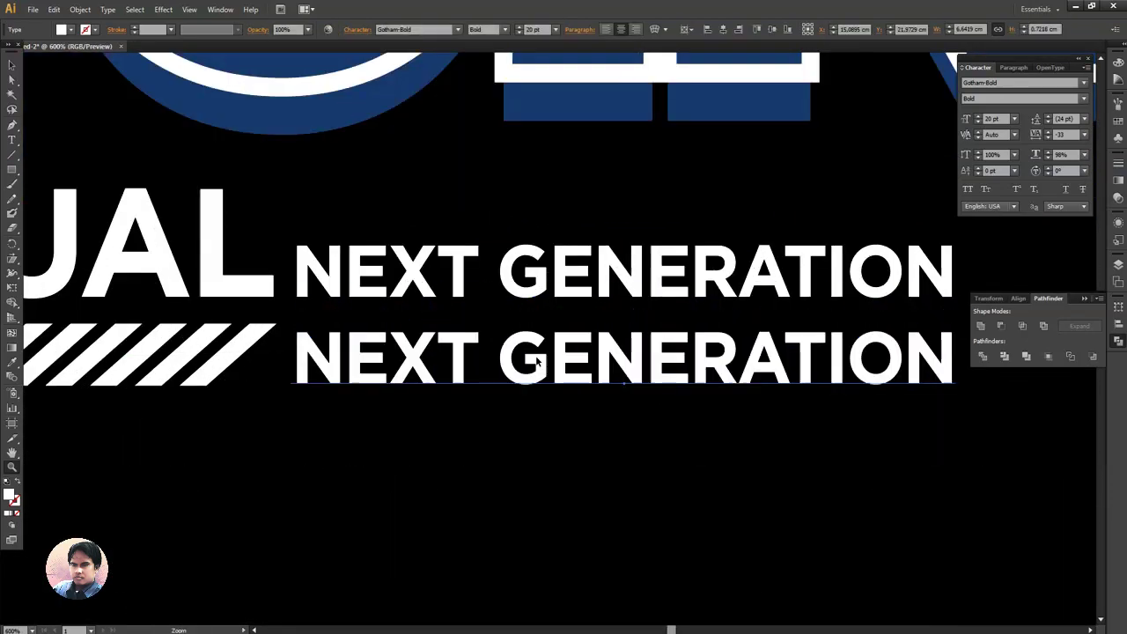
triple_click(459, 361)
type("S")
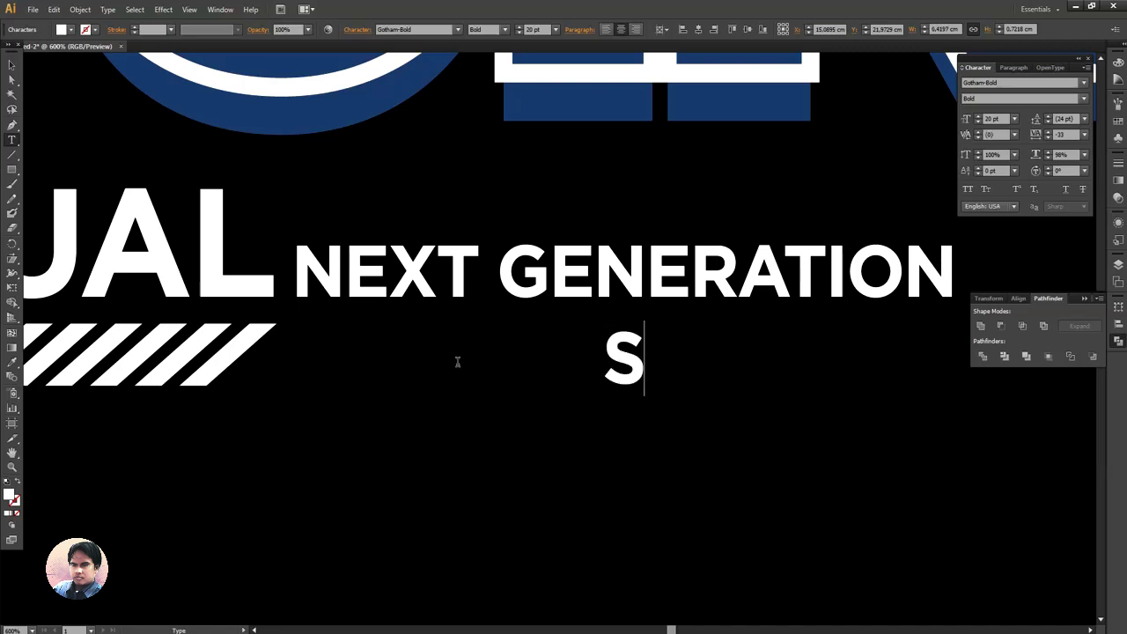
key("ctrl+z")
Left-align the lower NEXT GENERATION copy, move it back under the original and replace its wording with Denim Cloth
left_click(458, 362, "ctrl")
left_click(606, 30)
left_click_drag(756, 375, 426, 374)
triple_click(438, 368)
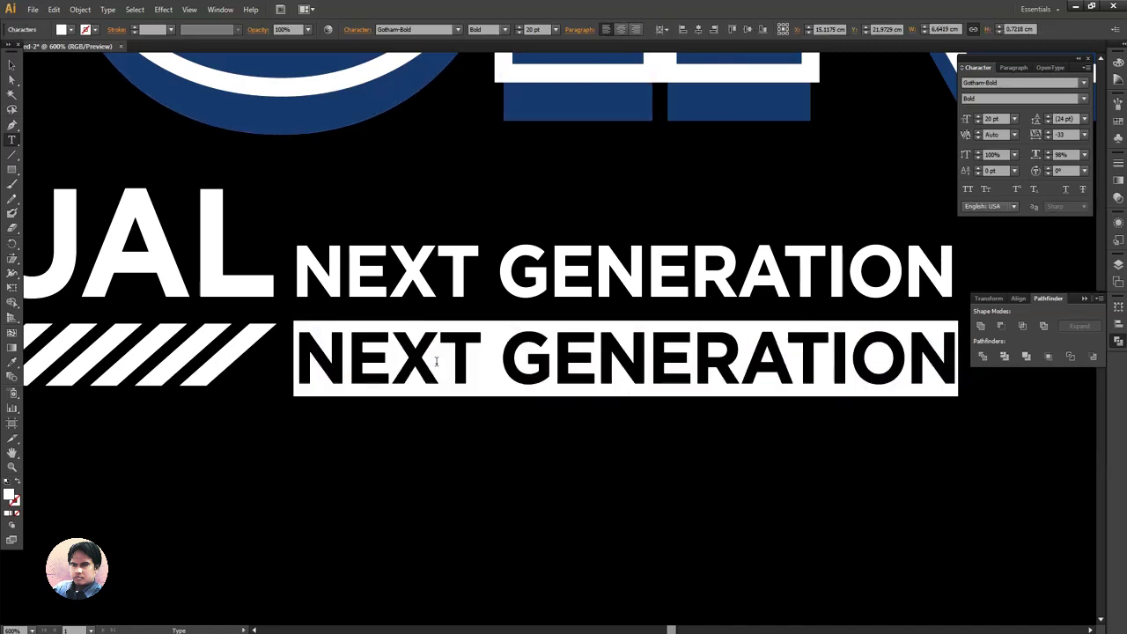
type("Denim Cloth")
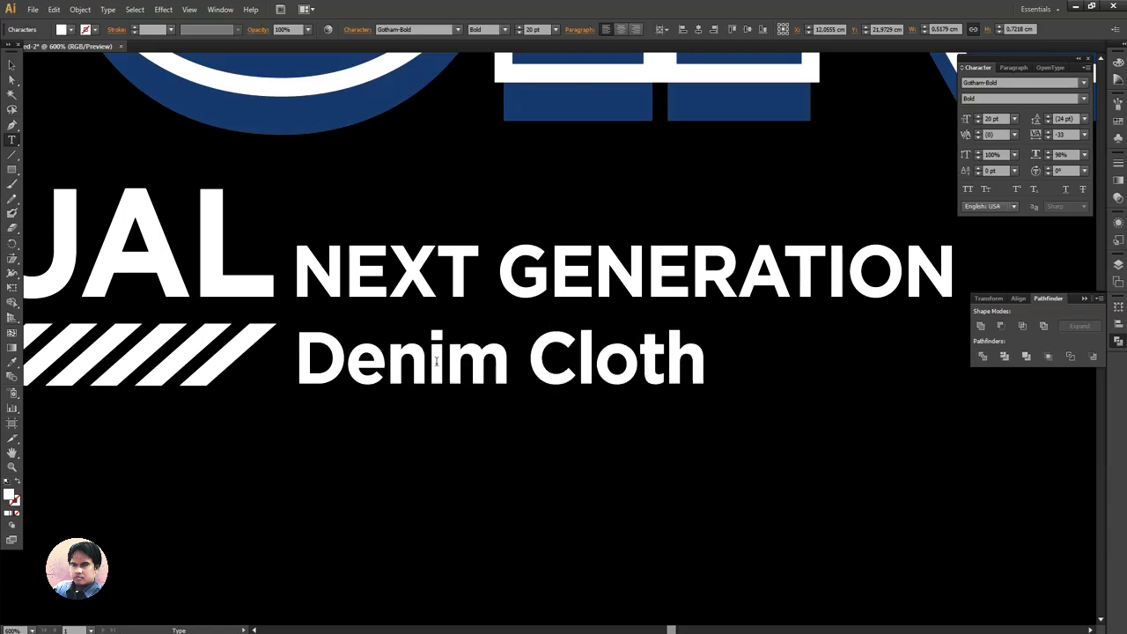
Complete the line under NEXT GENERATION as Denim Clothing and reduce it to 14 pt
key("Escape")
key("ctrl+shift+comma")
key("ctrl+shift+comma")
key("ctrl+shift+comma")
key("ctrl+shift+comma")
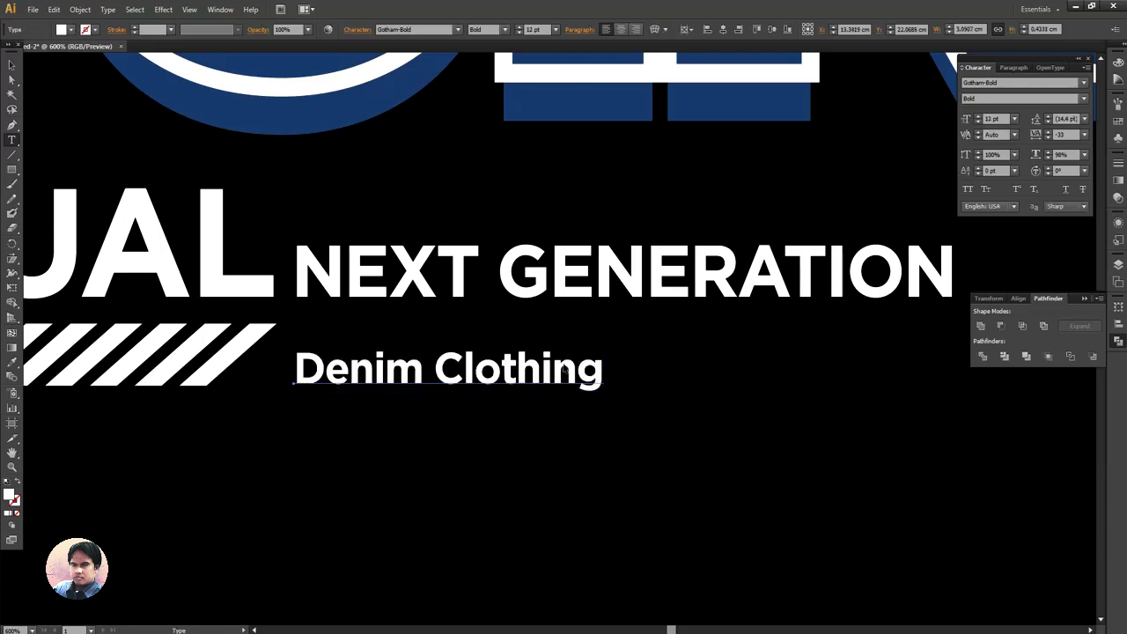
key("ctrl+shift+period")
Move the Denim Clothing line up so it sits close beneath NEXT GENERATION
left_click(372, 290, "ctrl")
left_click_drag(372, 289, 576, 323)
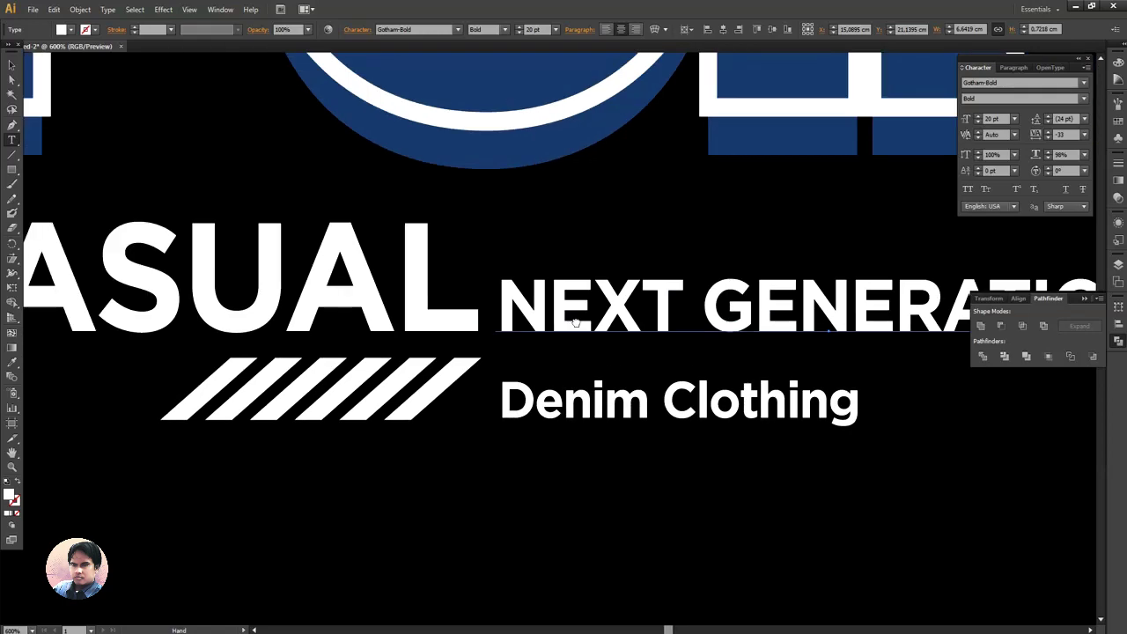
left_click(550, 467, "ctrl")
key("z")
left_click(566, 336, "alt")
left_click(567, 335, "alt")
left_click(566, 335, "alt")
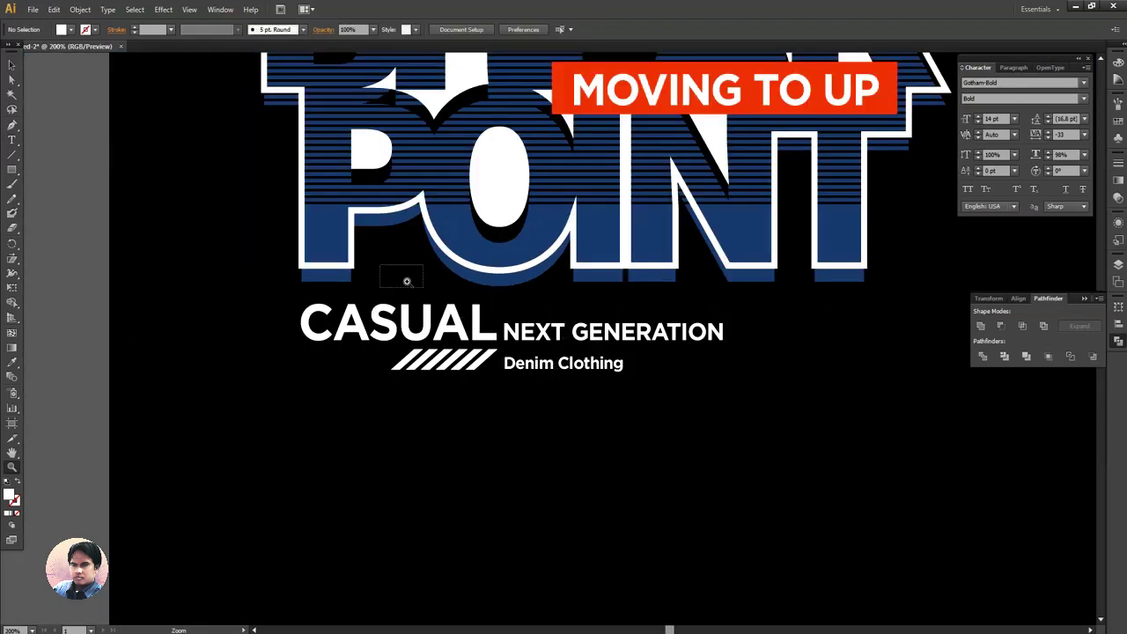
left_click_drag(406, 281, 766, 454)
left_click_drag(578, 372, 578, 347)
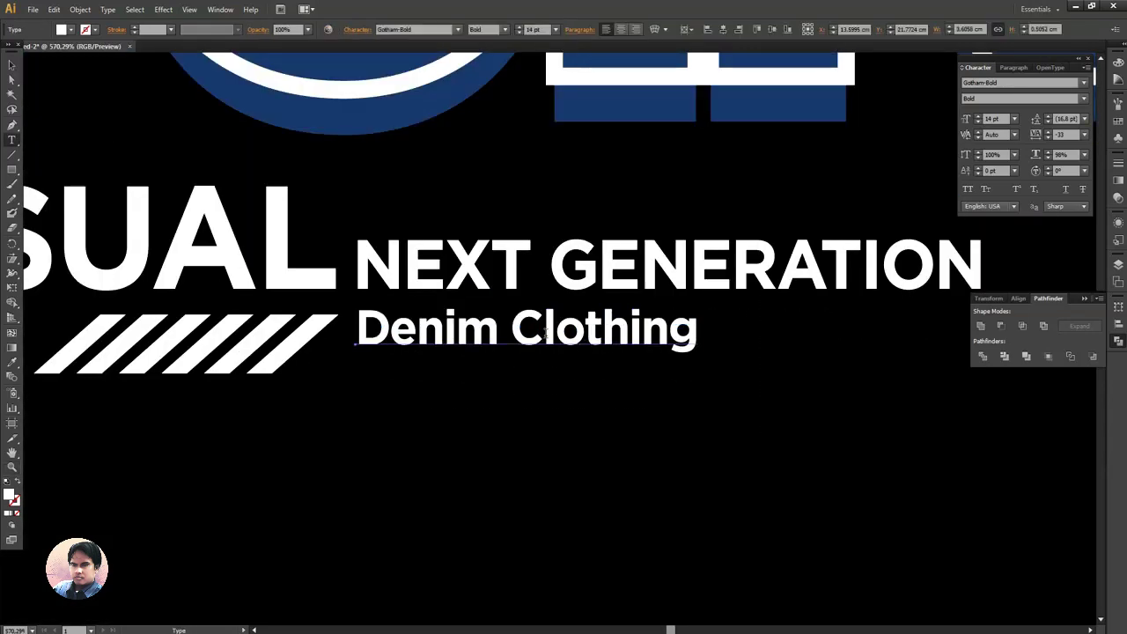
Add a second line reading Beautiful Living to the Denim Clothing text
left_click(561, 329)
key("End")
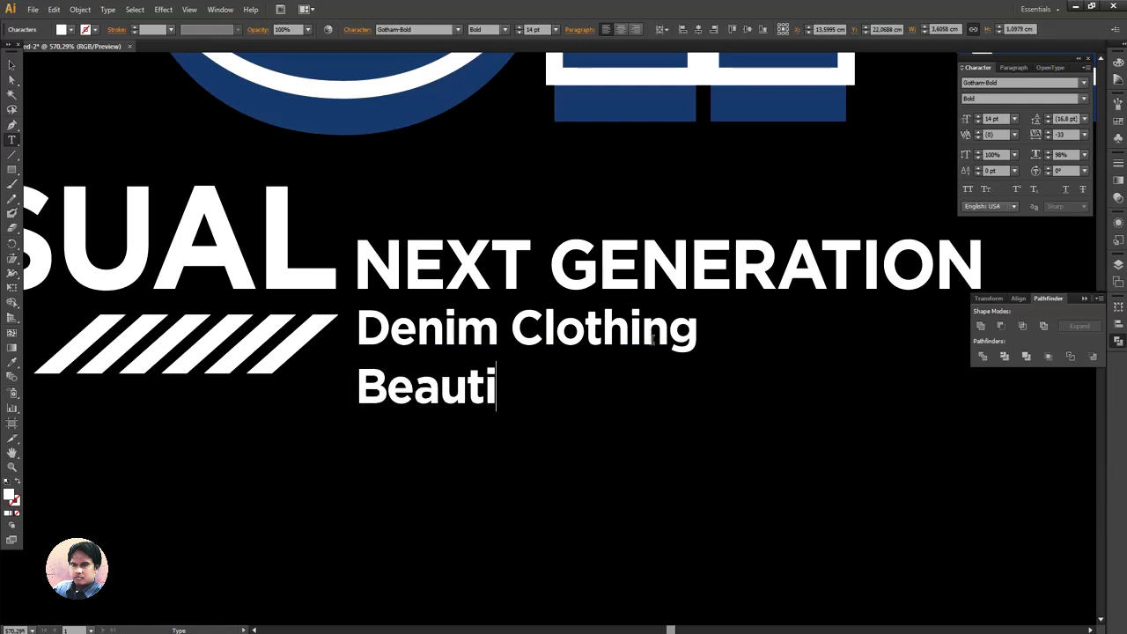
type("ful Living")
key("Escape")
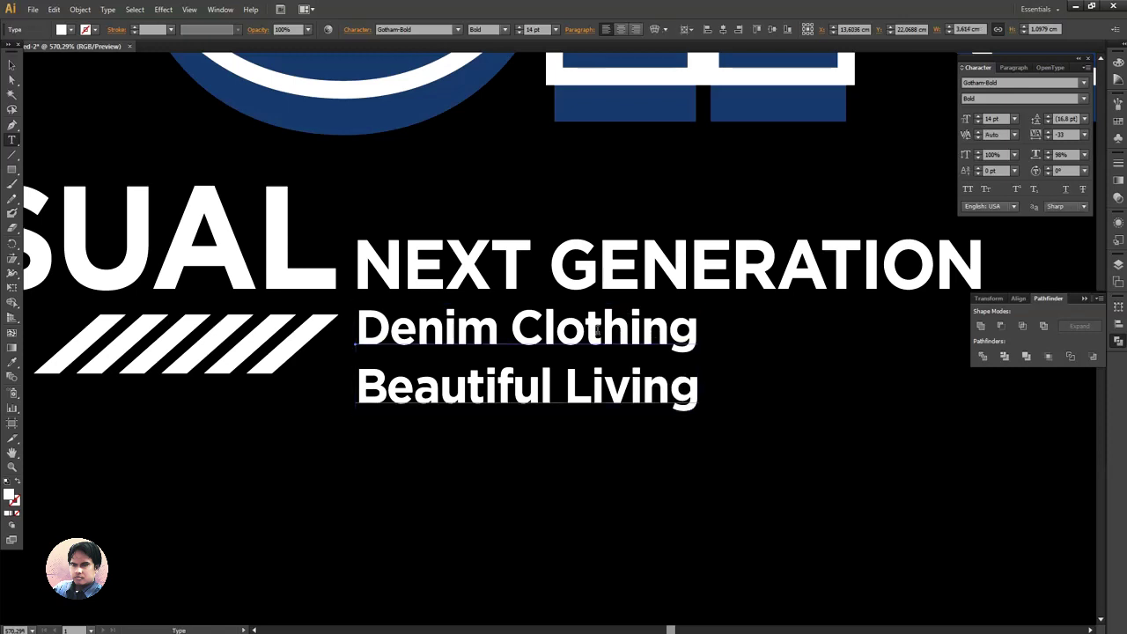
Reduce the Denim Clothing line to 12 pt, then shrink both lines together by one size step
triple_click(598, 330)
key("Escape")
key("ctrl+shift+comma")
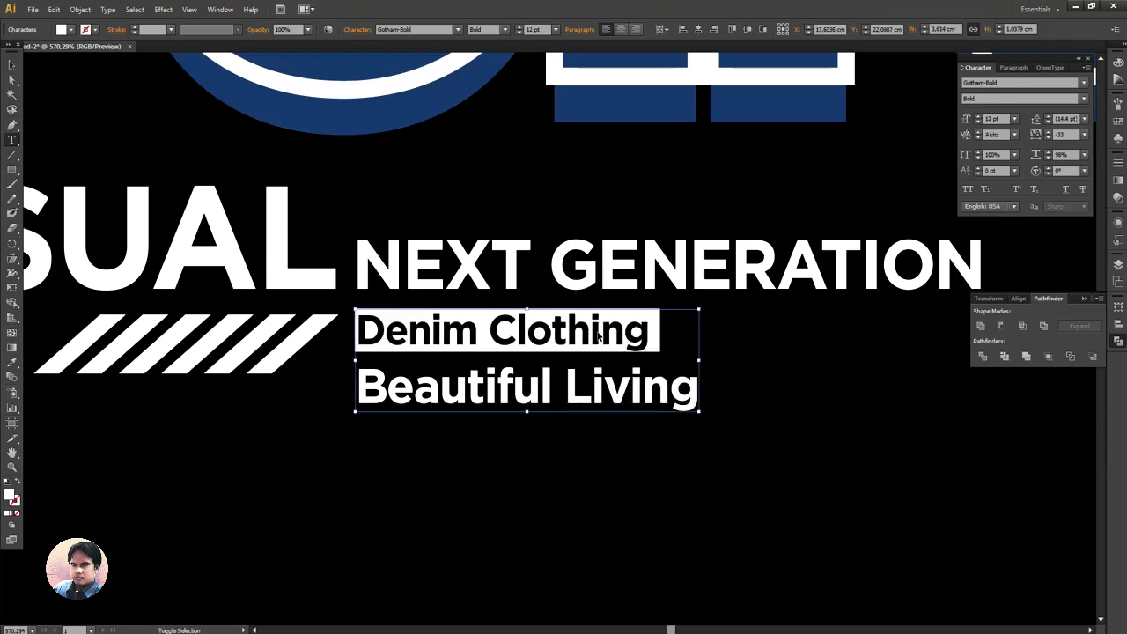
key("Escape")
key("ctrl+shift+comma")
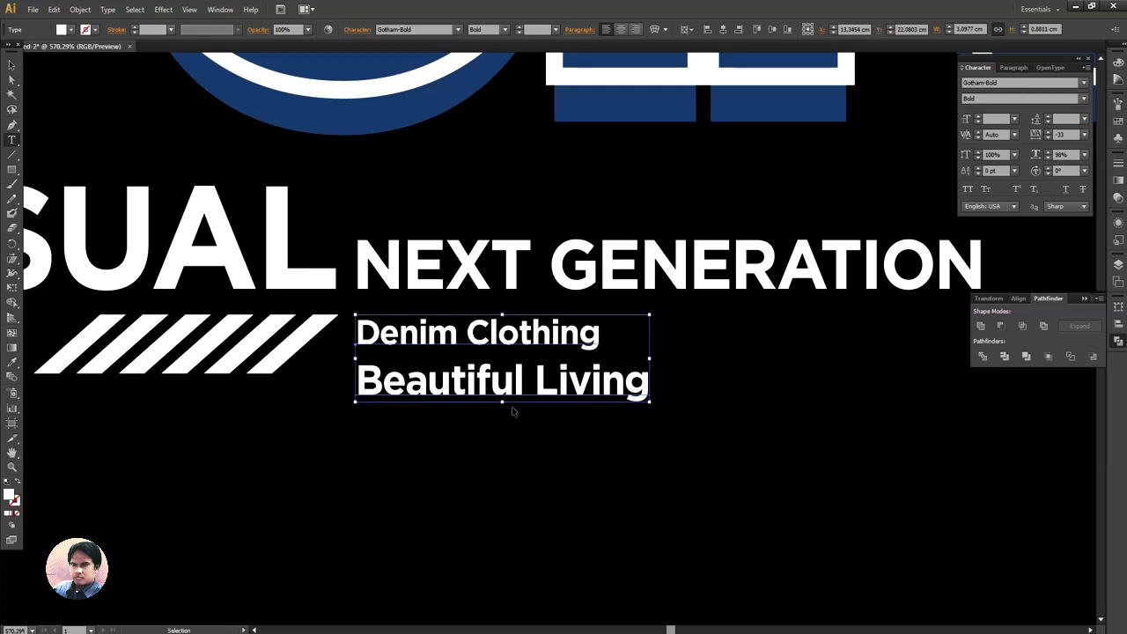
Tighten the two-line text's leading to 9.57 pt and scale the block down to about 2.7 cm wide
scroll(1060, 118, "down", 4)
left_click_drag(494, 371, 494, 362)
key("Escape")
left_click_drag(649, 375, 612, 374)
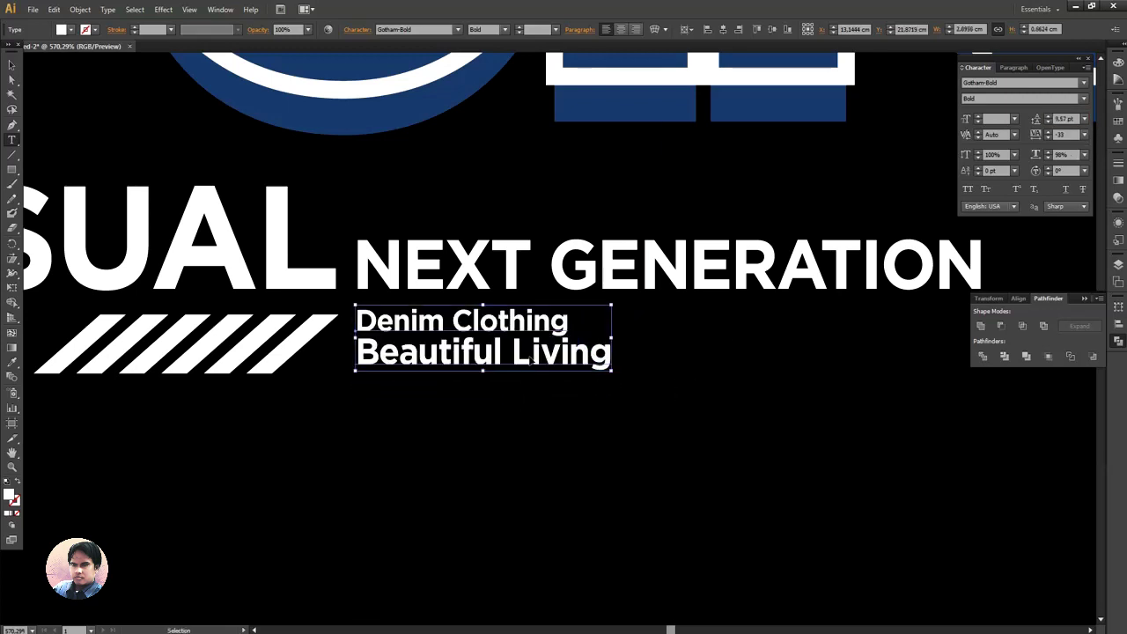
Change the Denim Clothing / Beautiful Living text to Helvetica LT Std with 100% horizontal scale
left_click(424, 30)
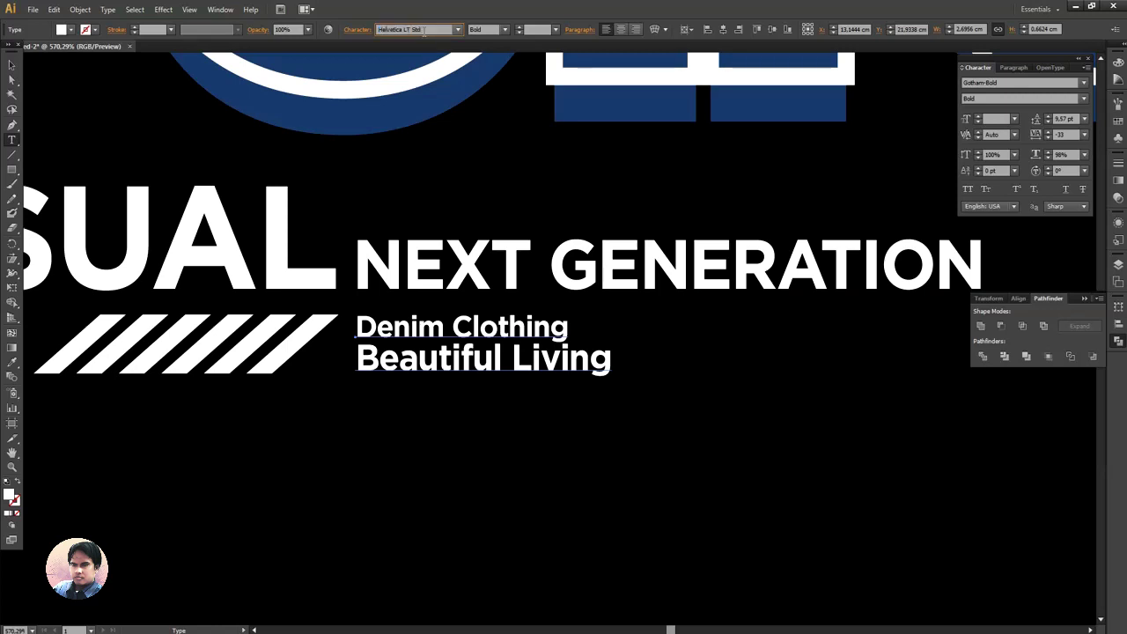
key("Return")
left_click(556, 30)
left_click(568, 123)
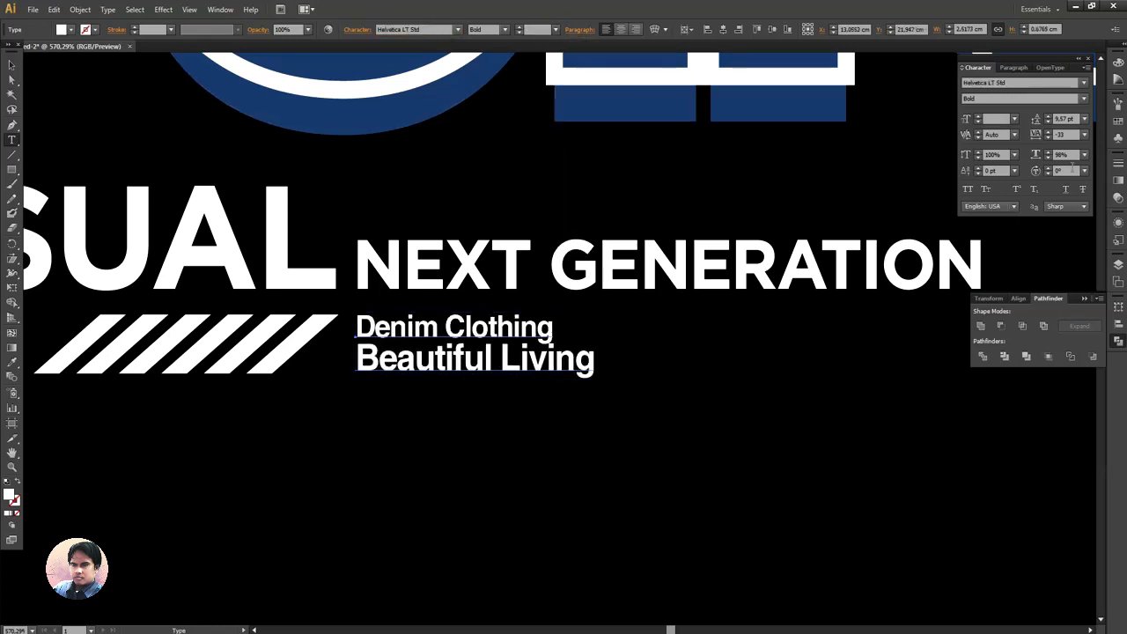
left_click(1085, 154)
left_click(1094, 234)
Set the two-line text's tracking to 50 and its font style to Roman
left_click(1085, 134)
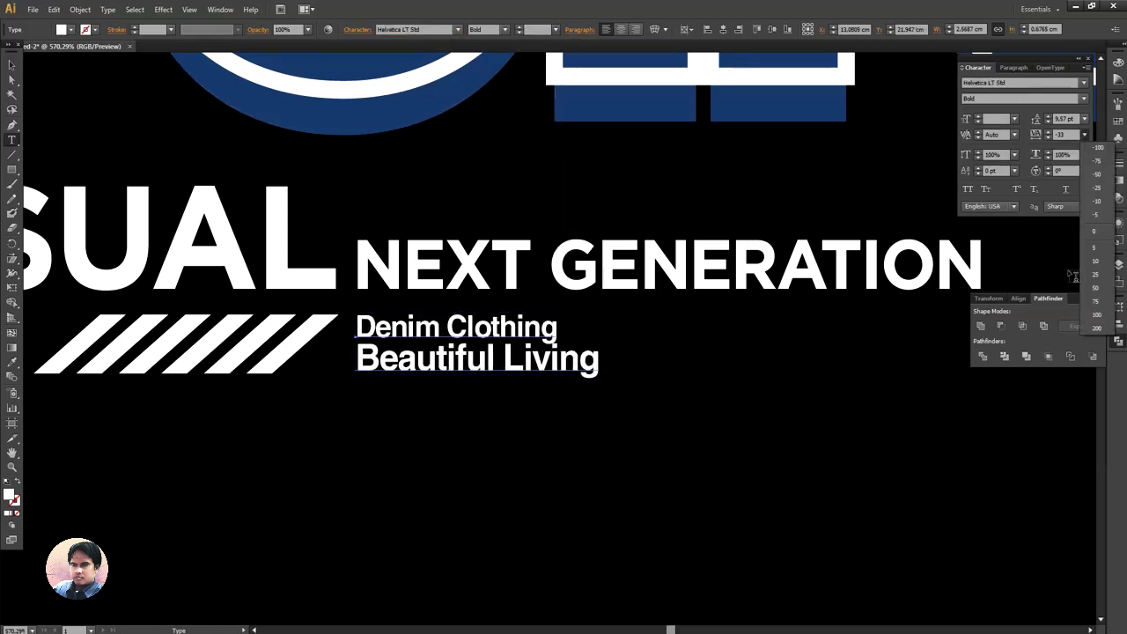
left_click(1096, 288)
left_click(499, 29)
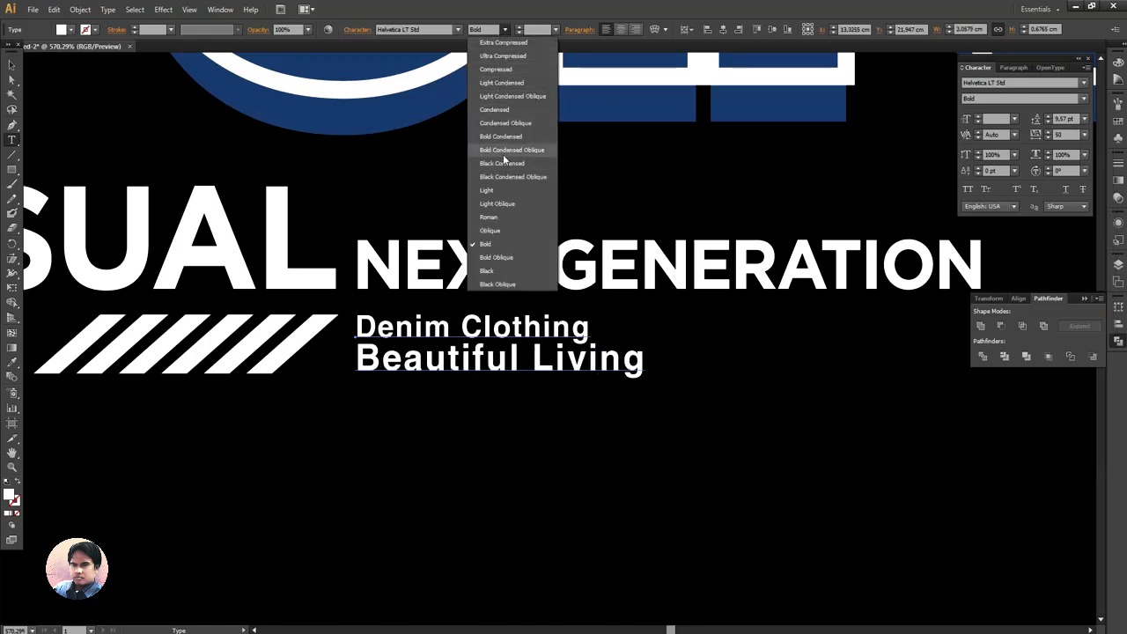
left_click(488, 216)
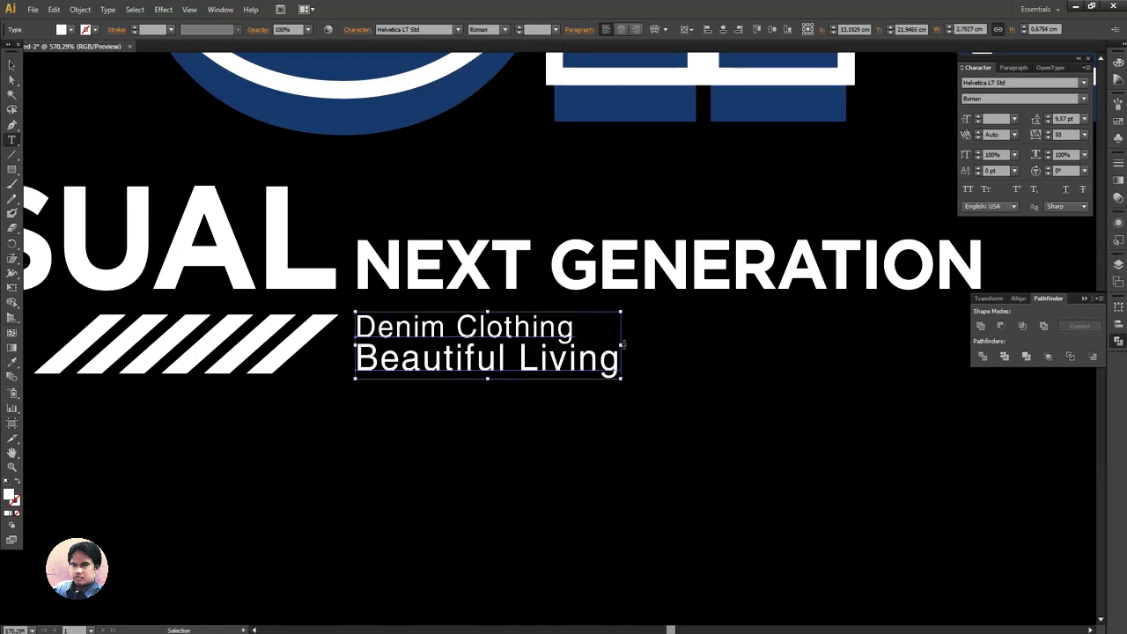
Widen the two-line text block to about 3.05 cm and set its leading to 11 pt
left_click_drag(622, 346, 647, 346)
left_click(589, 420, "ctrl")
key("z")
left_click(524, 295, "alt")
left_click(524, 295, "alt")
left_click(524, 295, "alt")
left_click_drag(622, 280, 571, 340)
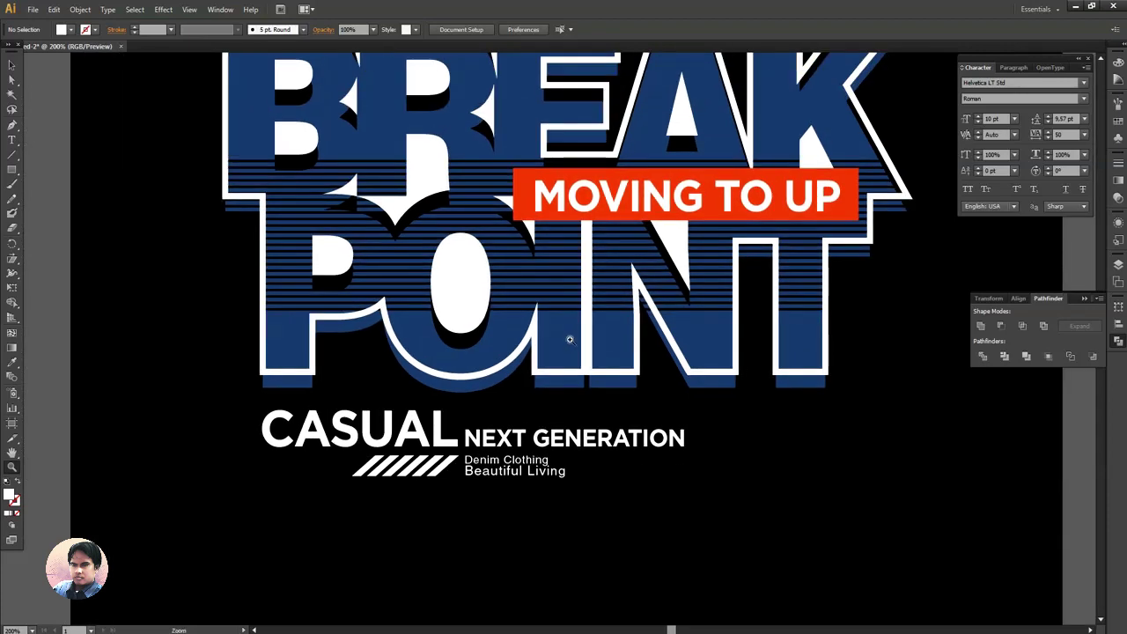
left_click(619, 326, "alt")
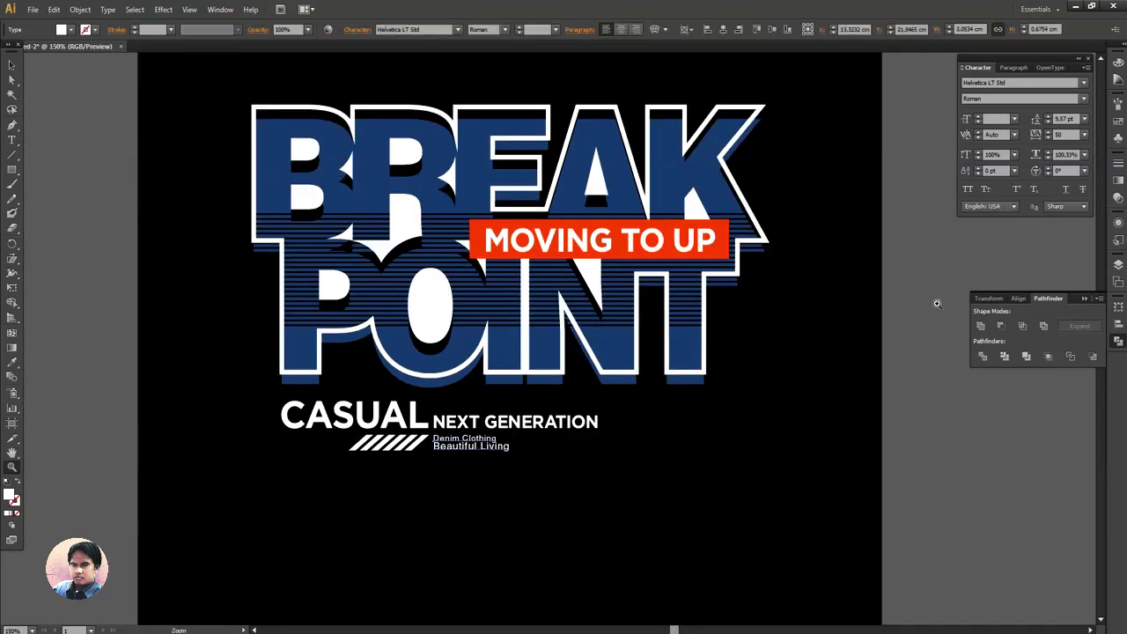
left_click(484, 427)
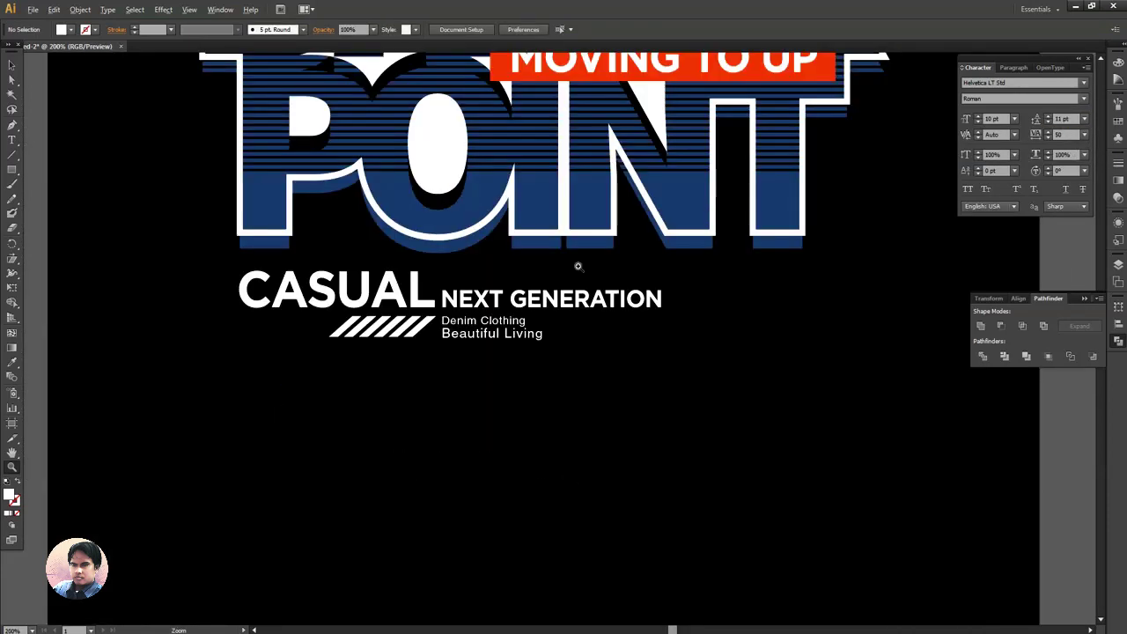
Group the CASUAL tagline elements with the stripes and centre them horizontally beneath the BREAK POINT lettering
key("ctrl+1")
left_click_drag(186, 413, 523, 467)
left_click(590, 448, "ctrl")
left_click_drag(703, 428, 705, 464)
left_click_drag(496, 459, 564, 239)
key("ctrl+z")
left_click(587, 526)
left_click_drag(294, 460, 458, 468)
key("ctrl+g")
left_click(406, 30)
left_click(675, 212, "ctrl")
left_click_drag(671, 340, 718, 343)
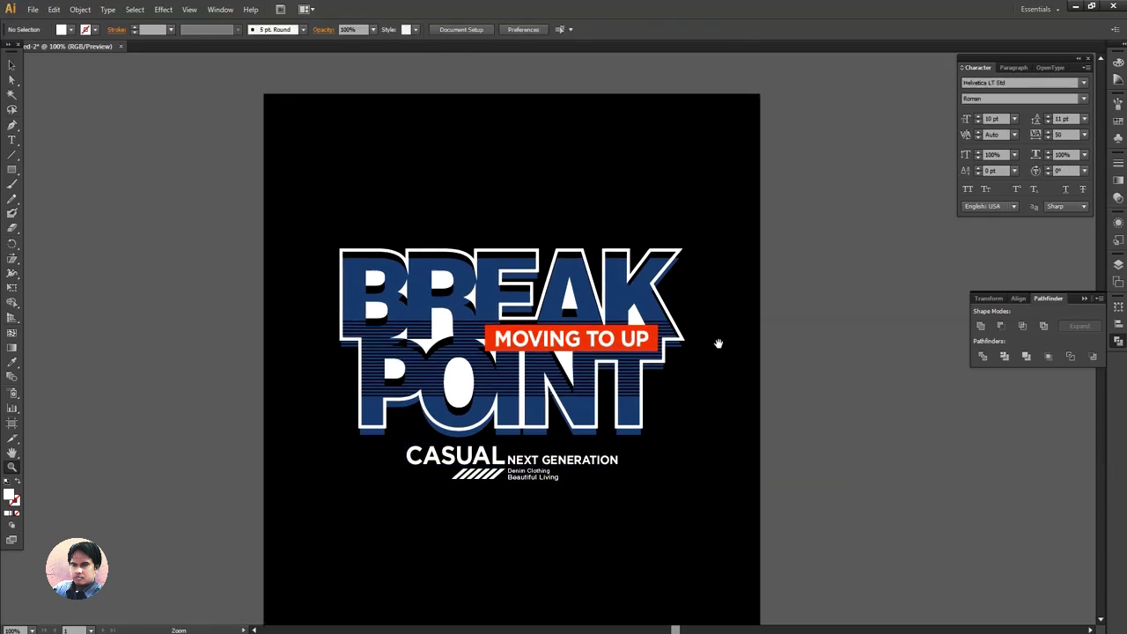
Cut the complete logo artwork and paste it back at the centre of the page
left_click(562, 397, "alt")
key("ctrl+a")
key("ctrl+x")
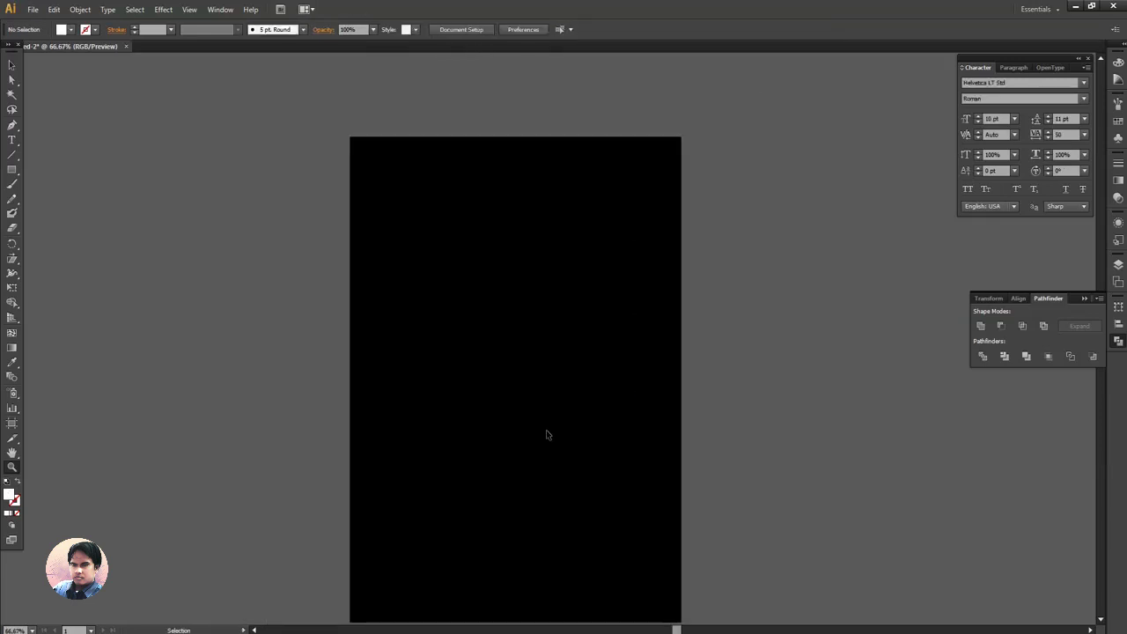
key("ctrl+0")
key("ctrl+v")
Scale the whole logo proportionally to a width of 27 cm and deselect it
key("shift+F8")
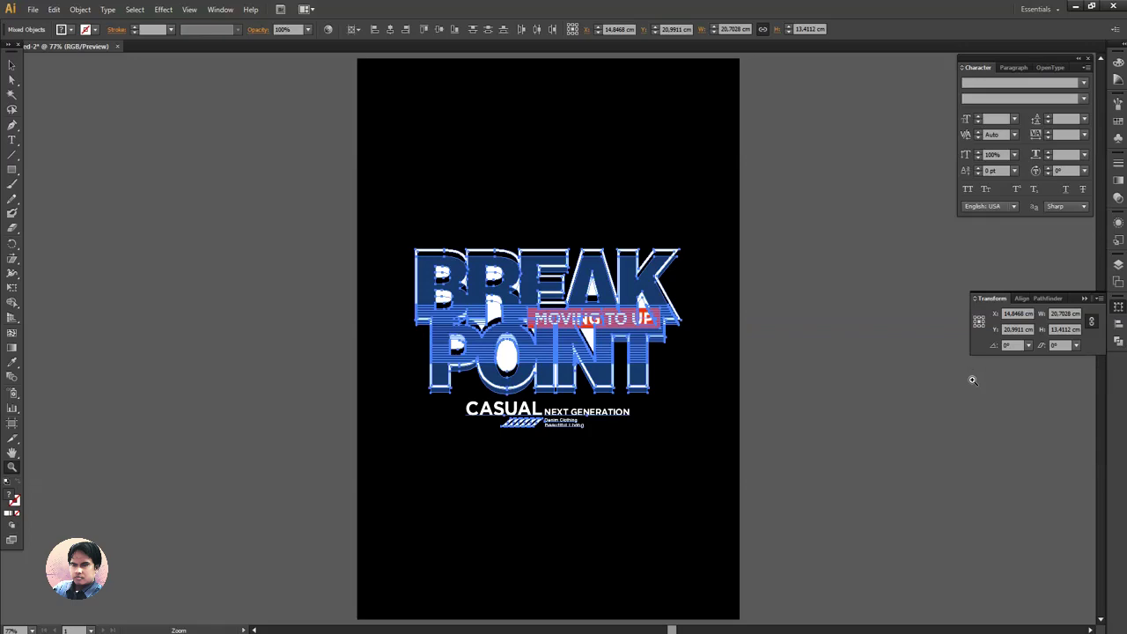
left_click(1073, 313)
type("27")
key("Return")
left_click(878, 343, "ctrl")
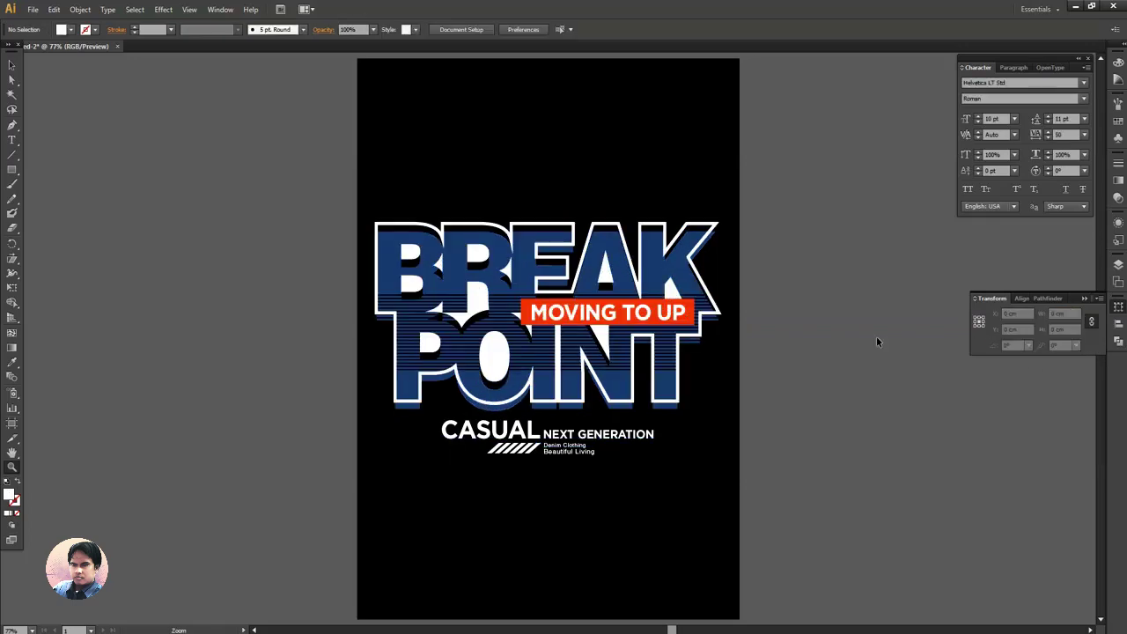
Save the document as an Adobe PDF named BREAK POINT - 2 in New folder
left_click(32, 10)
left_click(46, 122)
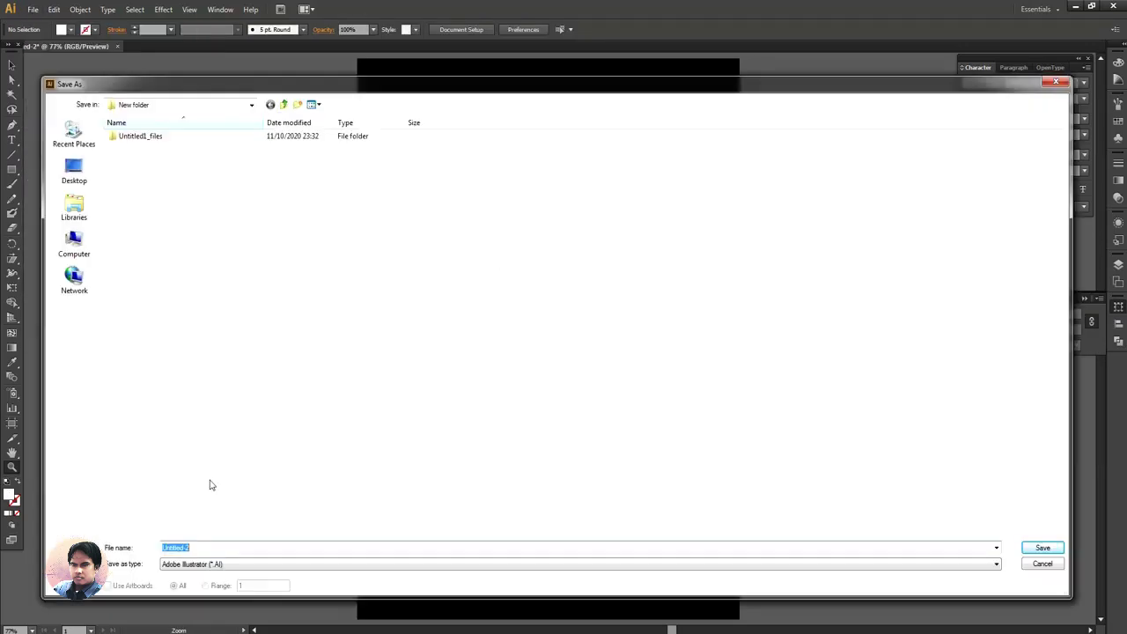
left_click(196, 563)
left_click(214, 592)
left_click(141, 148)
left_click(215, 548)
type("2")
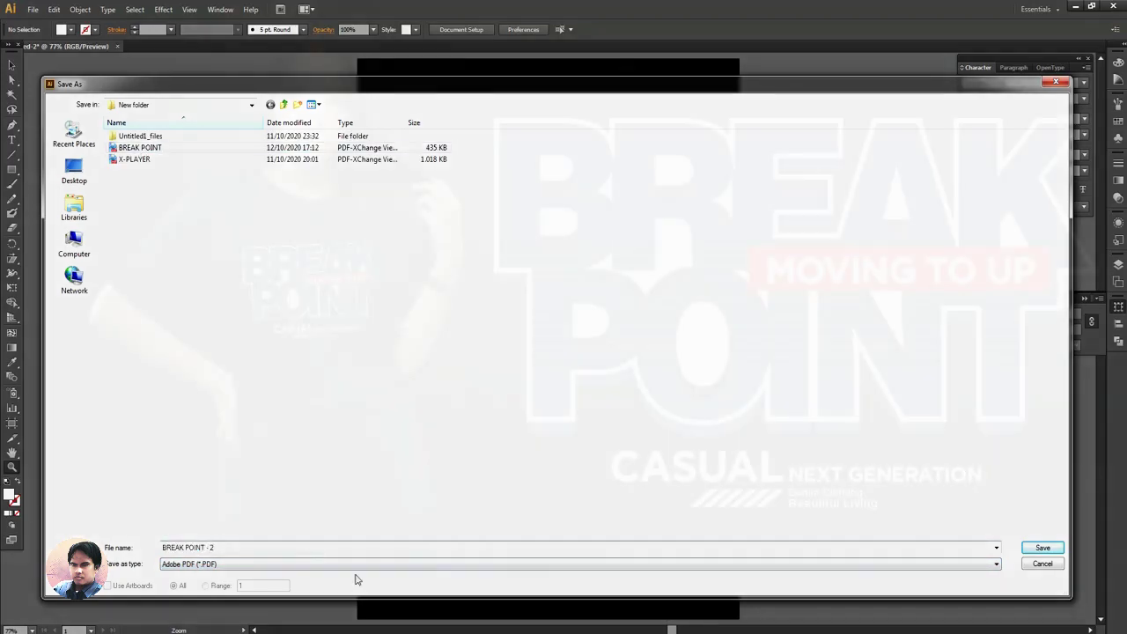